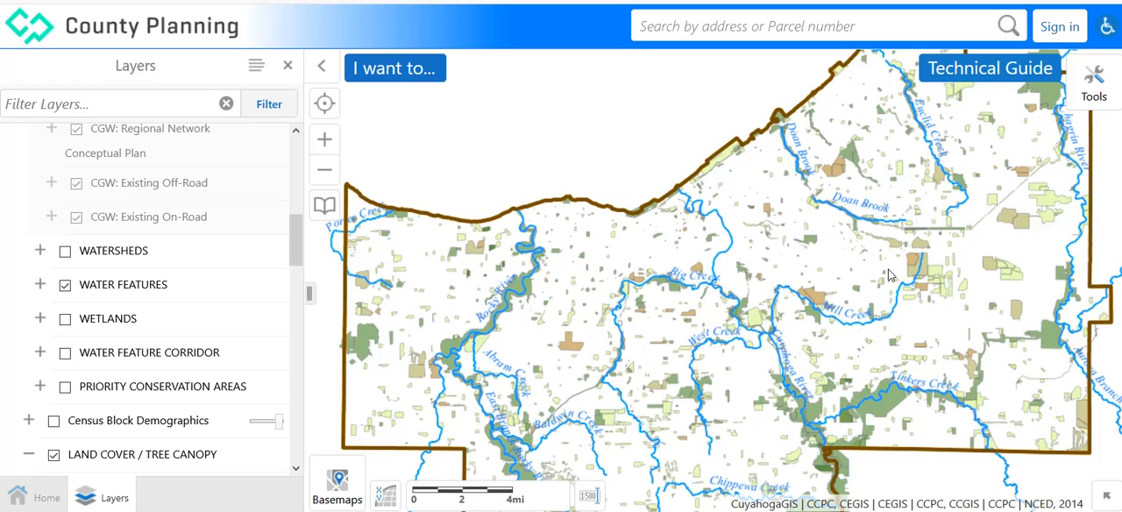
# Open the simple query builder and set its data source to Water Bodies - Metroparks/CEGIS.
pyautogui.click(1097, 88)
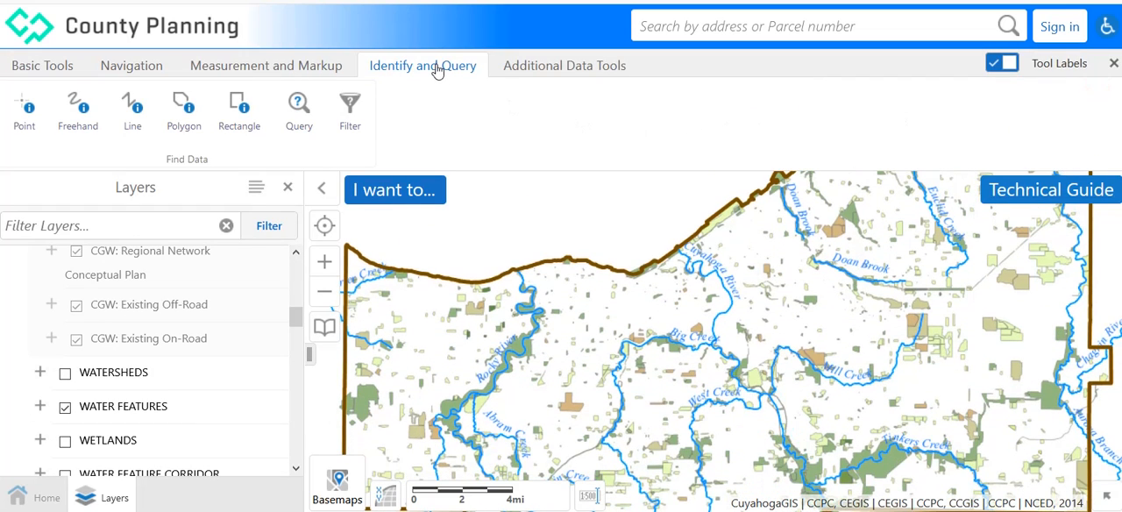
pyautogui.click(298, 110)
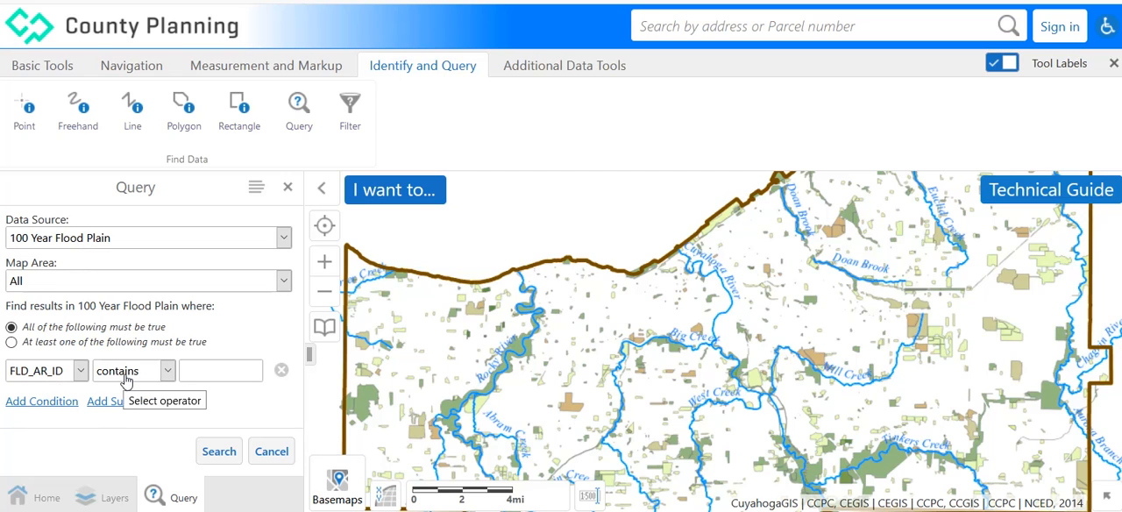
pyautogui.click(284, 239)
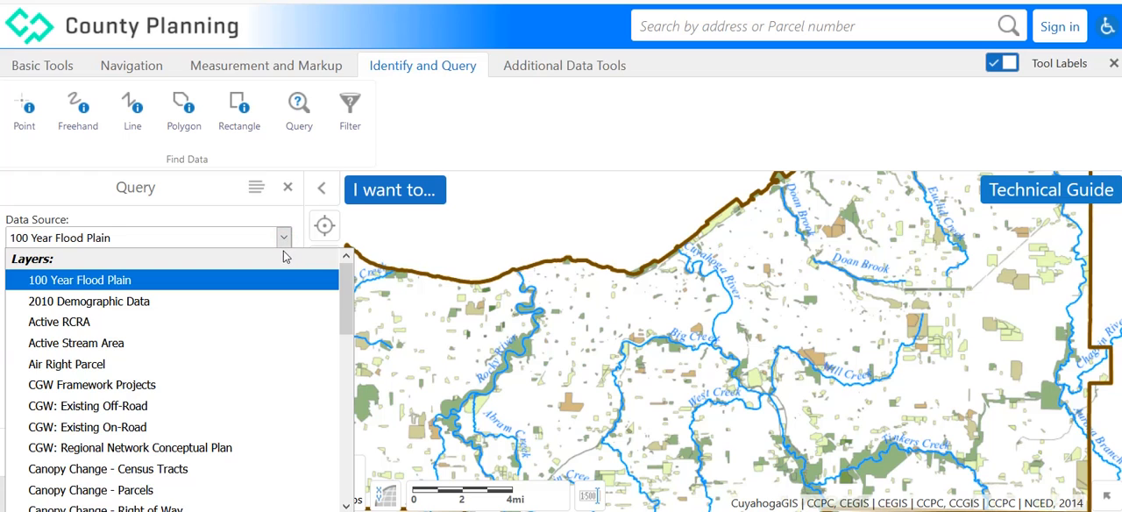
pyautogui.moveTo(348, 313); pyautogui.dragTo(344, 479)
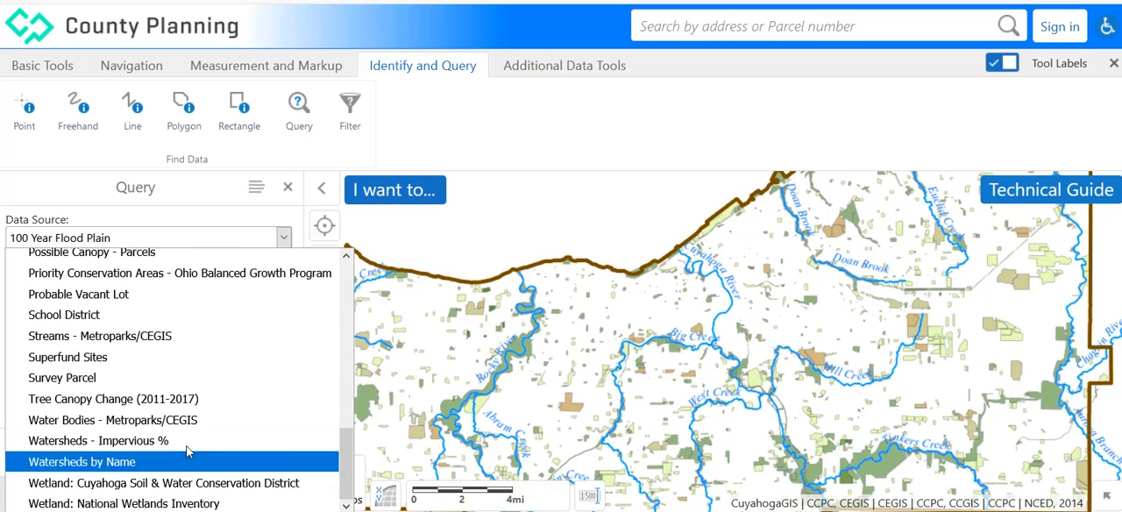
pyautogui.click(151, 423)
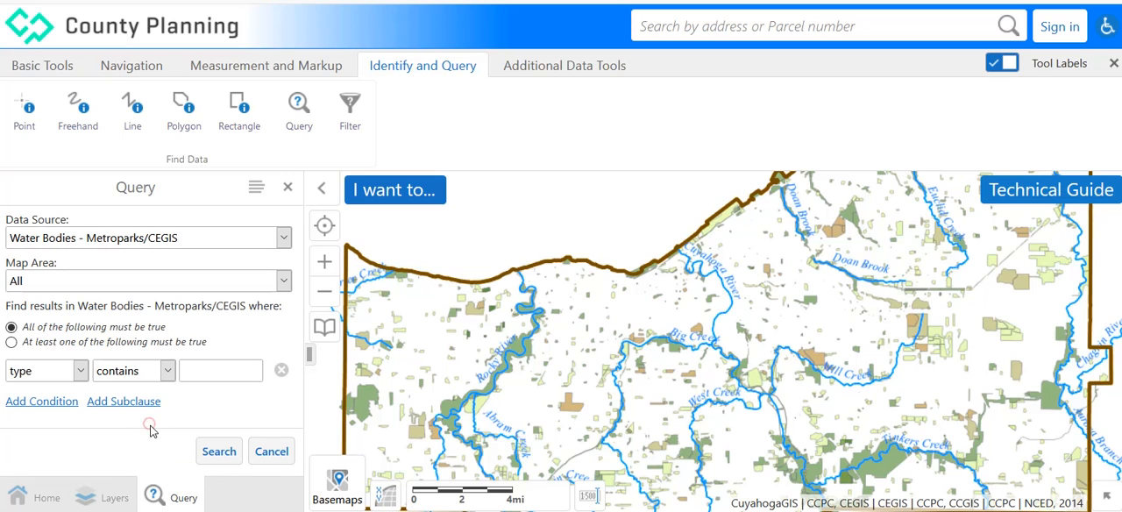
# Review the available filter fields and map area options for the water bodies query, keeping the map area at All.
pyautogui.click(80, 371)
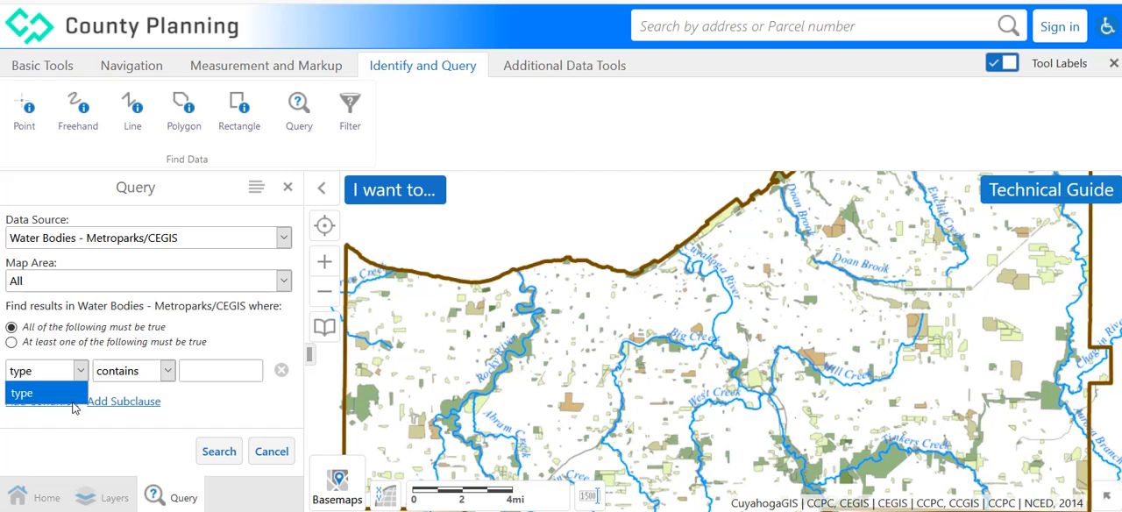
pyautogui.click(285, 284)
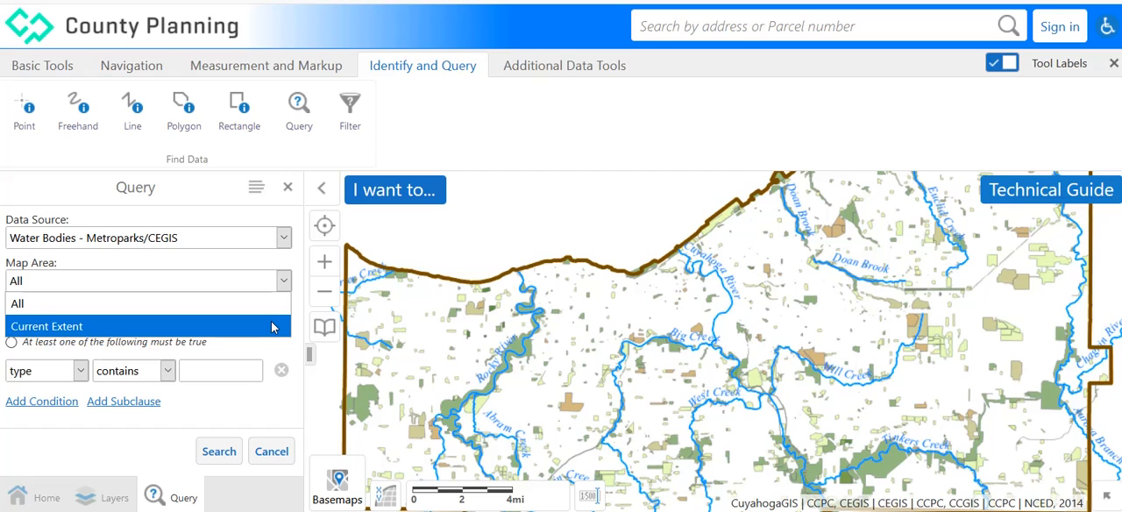
pyautogui.click(277, 305)
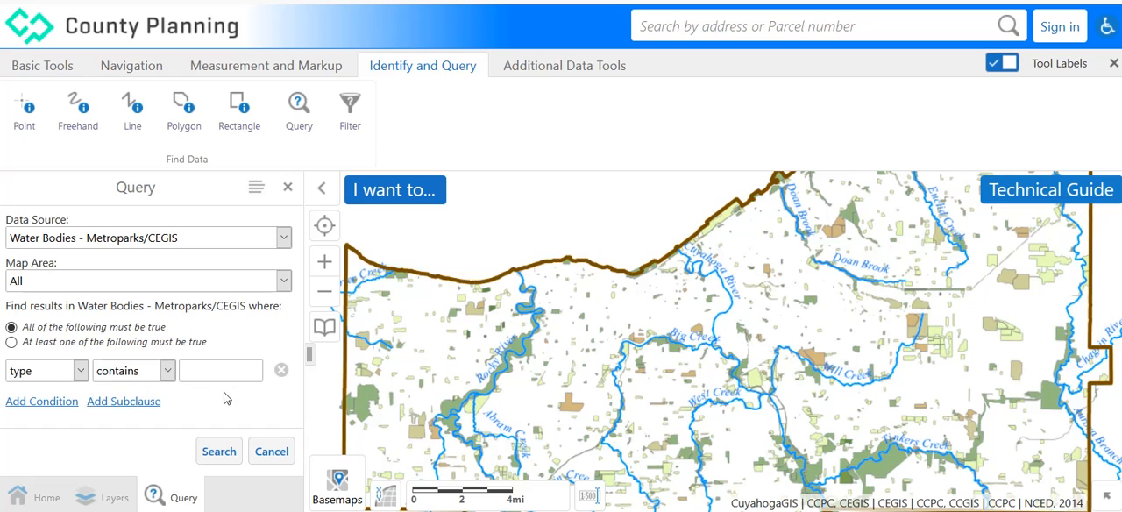
pyautogui.click(81, 371)
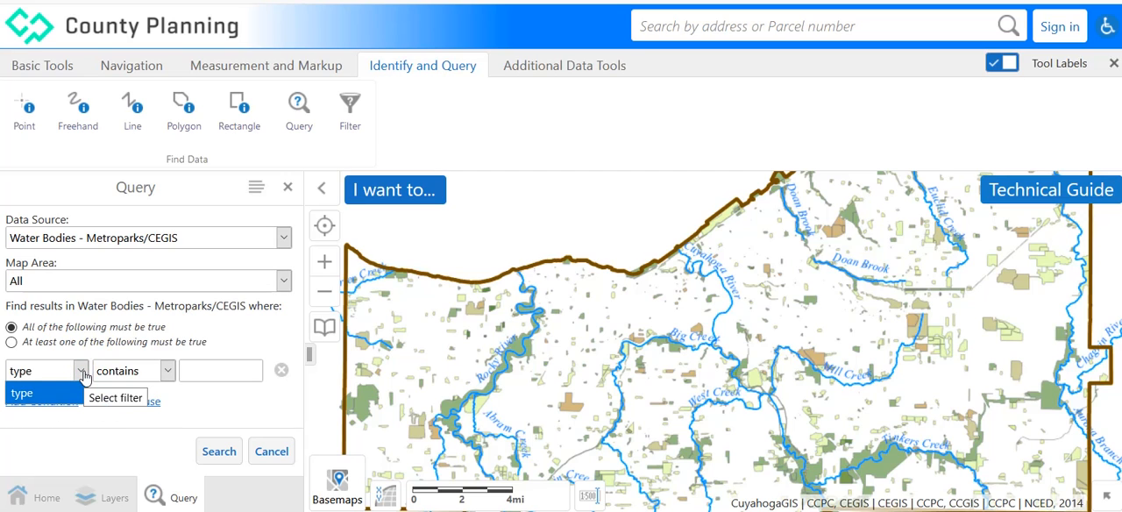
pyautogui.click(82, 372)
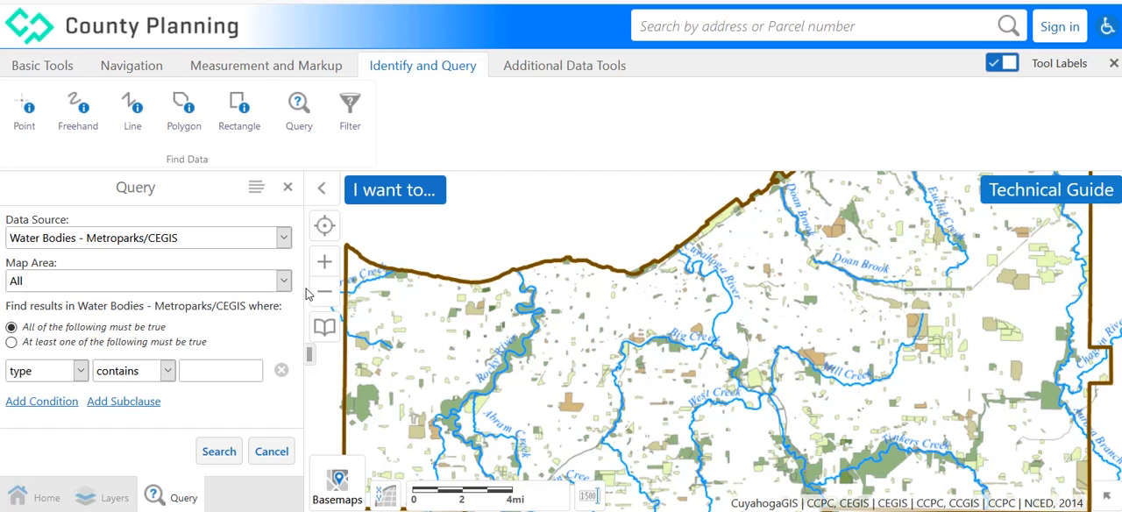
# Switch the query's data source to Existing Canopy - Census Tracts and look through its filter fields.
pyautogui.click(285, 244)
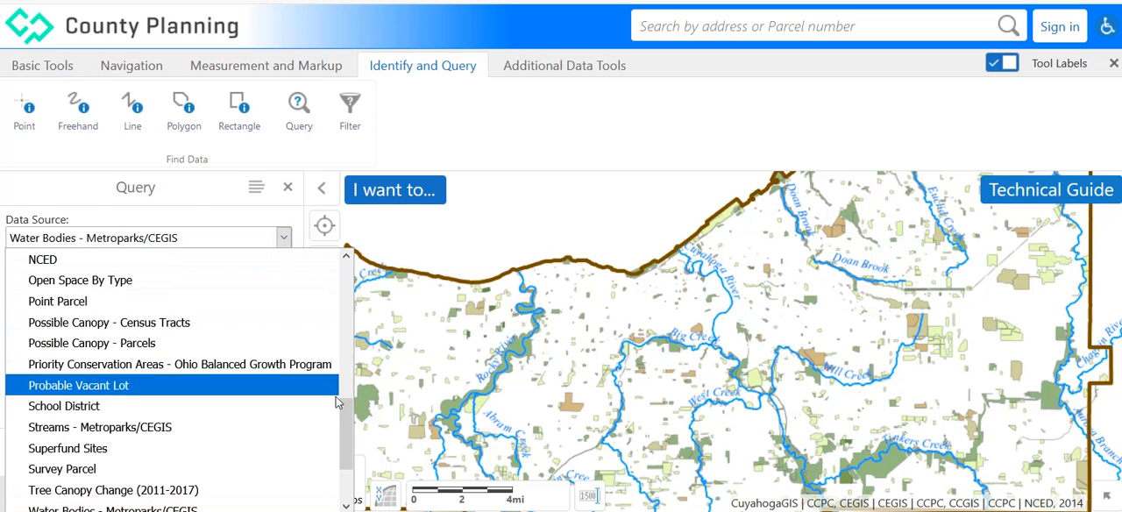
pyautogui.moveTo(347, 423); pyautogui.dragTo(347, 372)
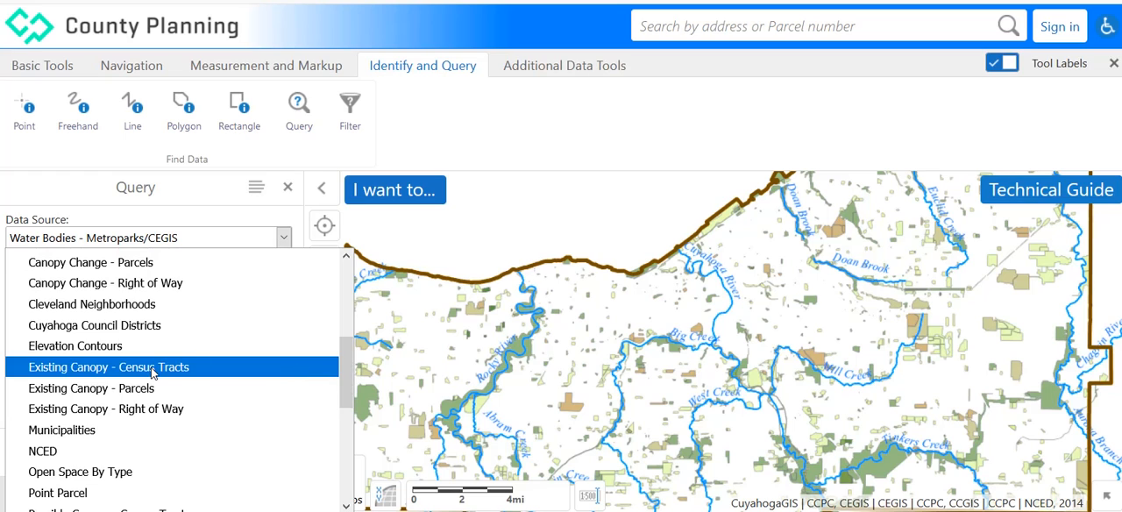
pyautogui.click(151, 371)
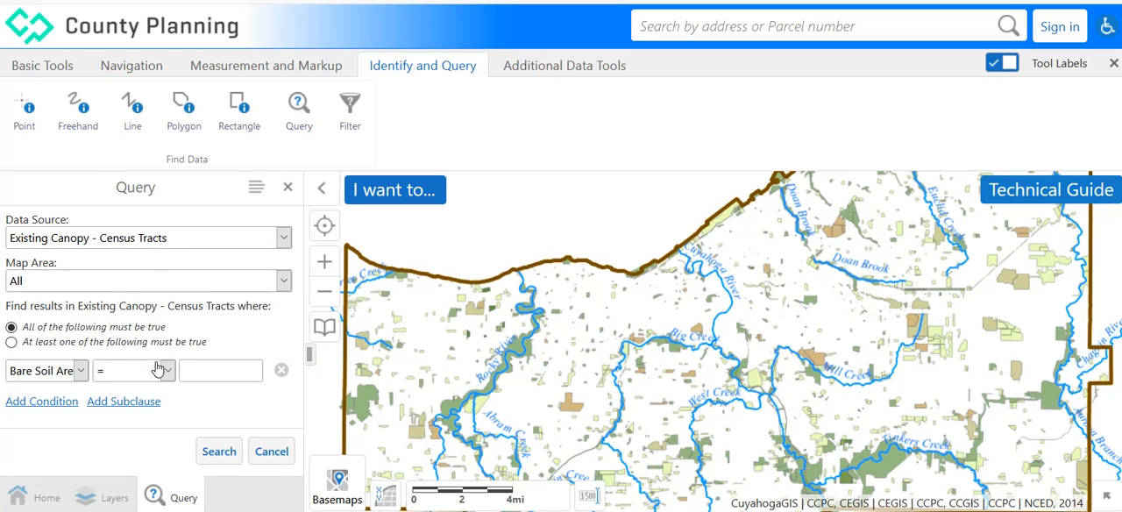
pyautogui.click(81, 373)
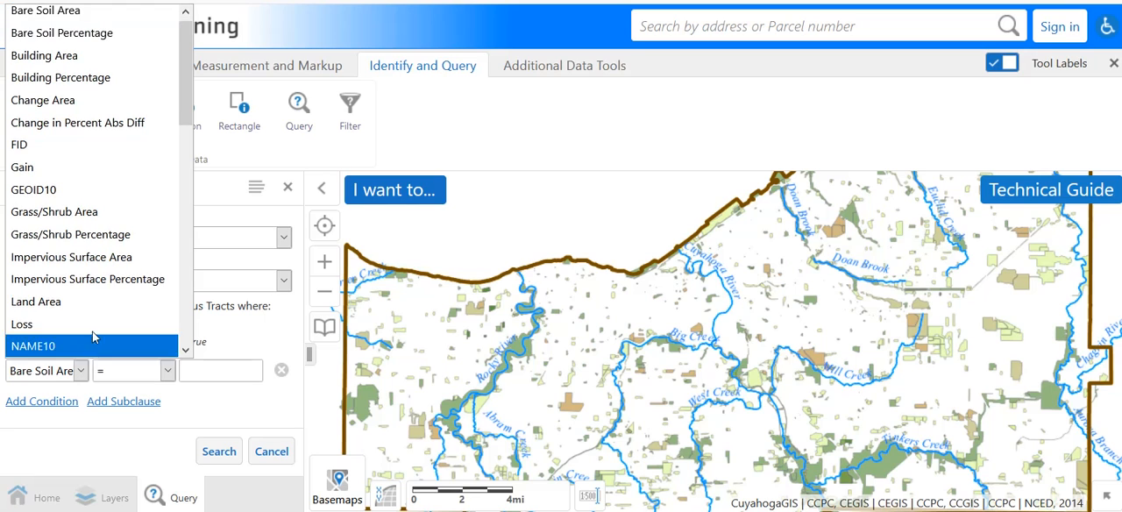
pyautogui.moveTo(186, 111); pyautogui.dragTo(191, 174)
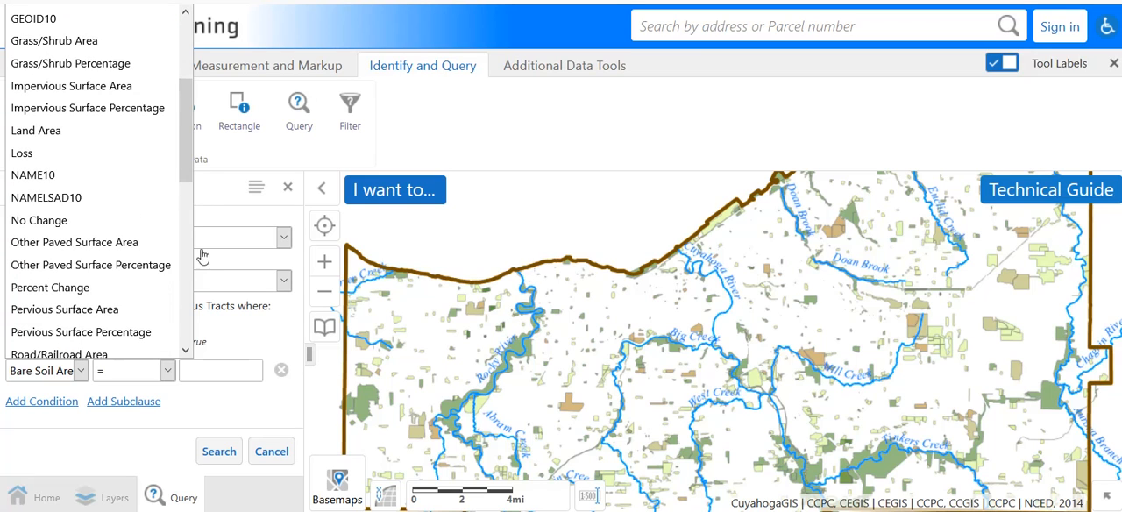
# Switch the query's data source to 100 Year Flood Plain and look through its filter fields.
pyautogui.click(283, 242)
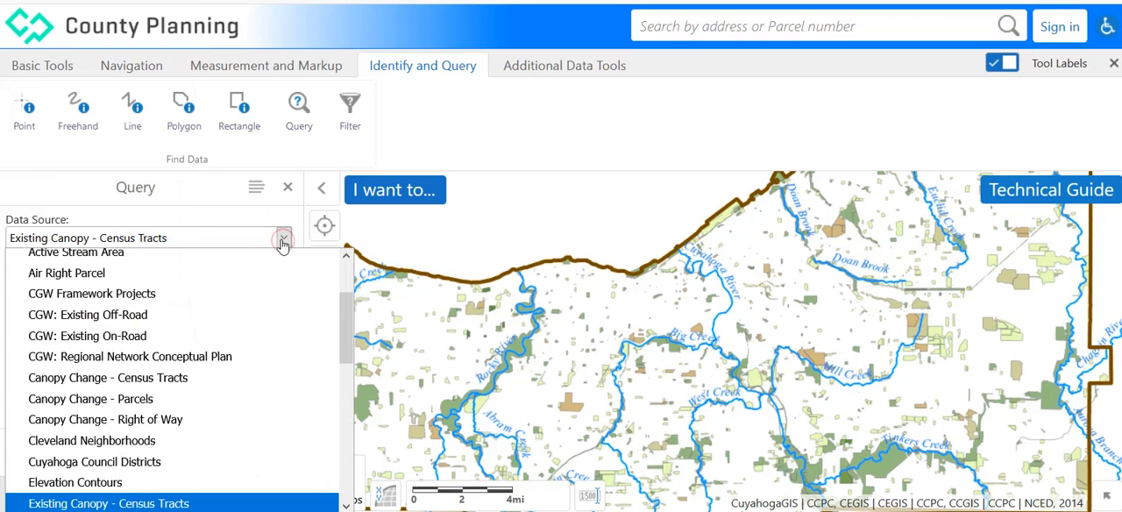
pyautogui.scroll(2, 349, 345)
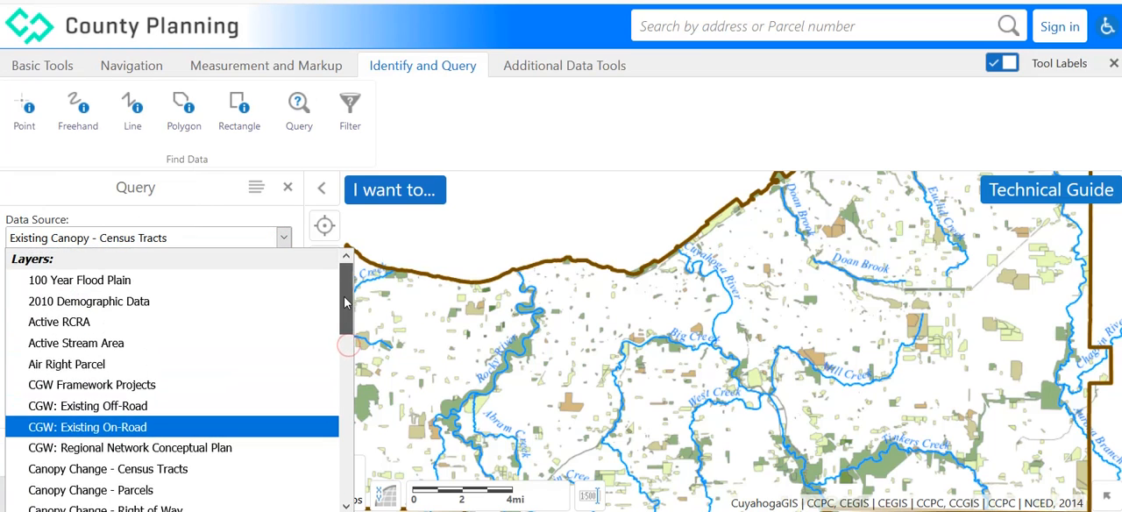
pyautogui.click(105, 286)
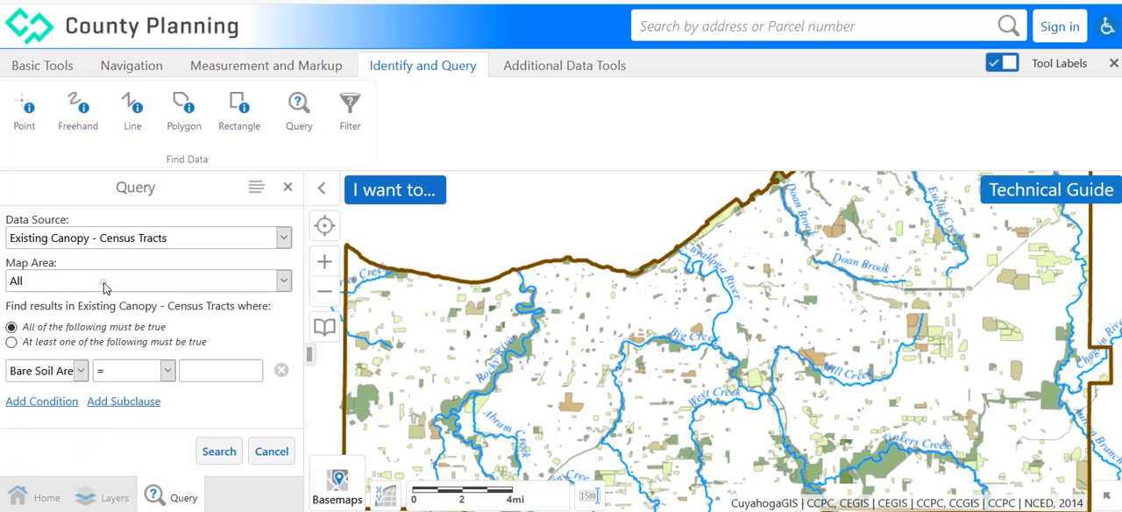
pyautogui.click(80, 372)
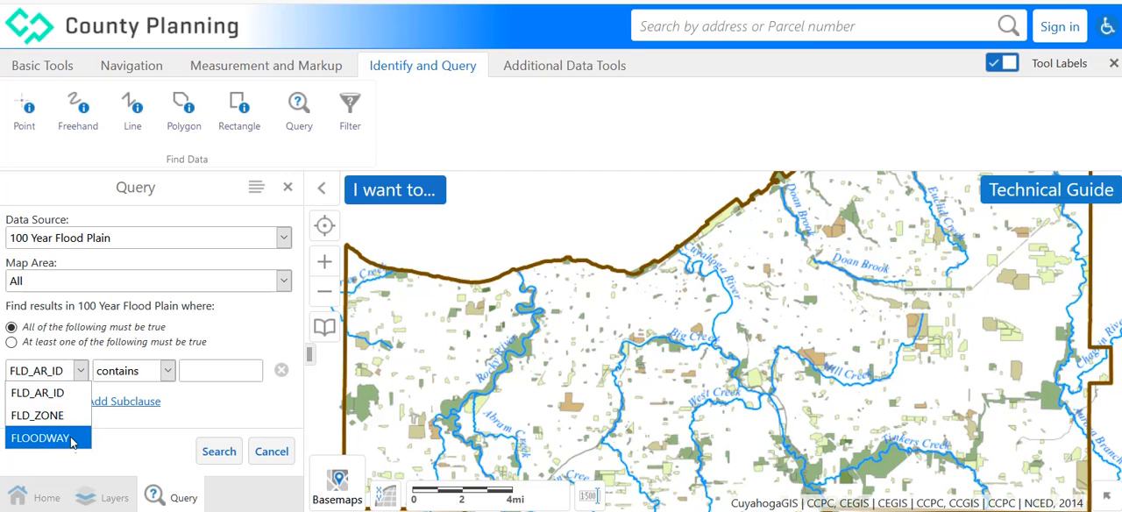
pyautogui.click(80, 375)
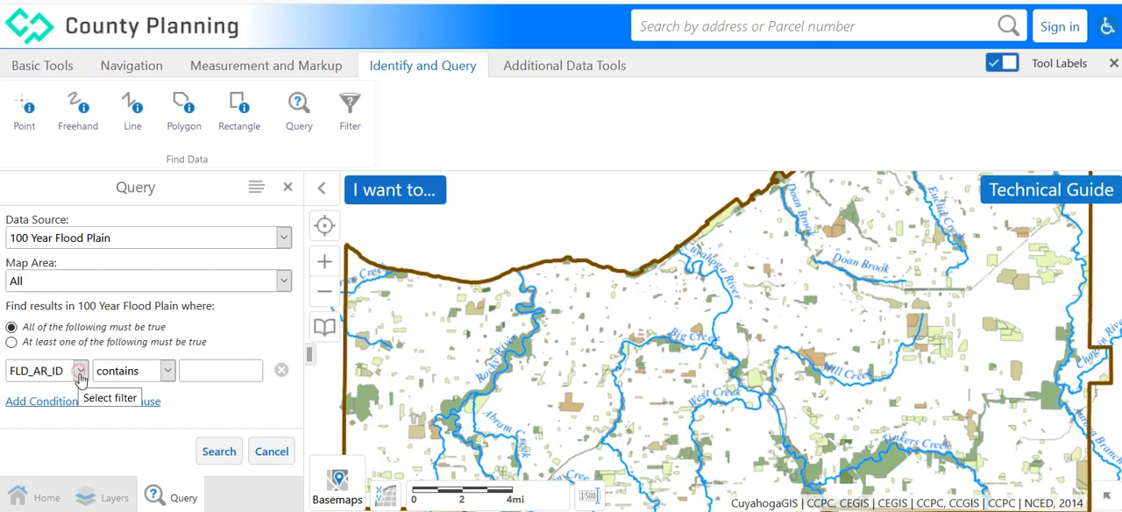
# Set the query's data source to 2010 Demographic Data and choose Housing Units - Occupied as the filter field.
pyautogui.click(283, 239)
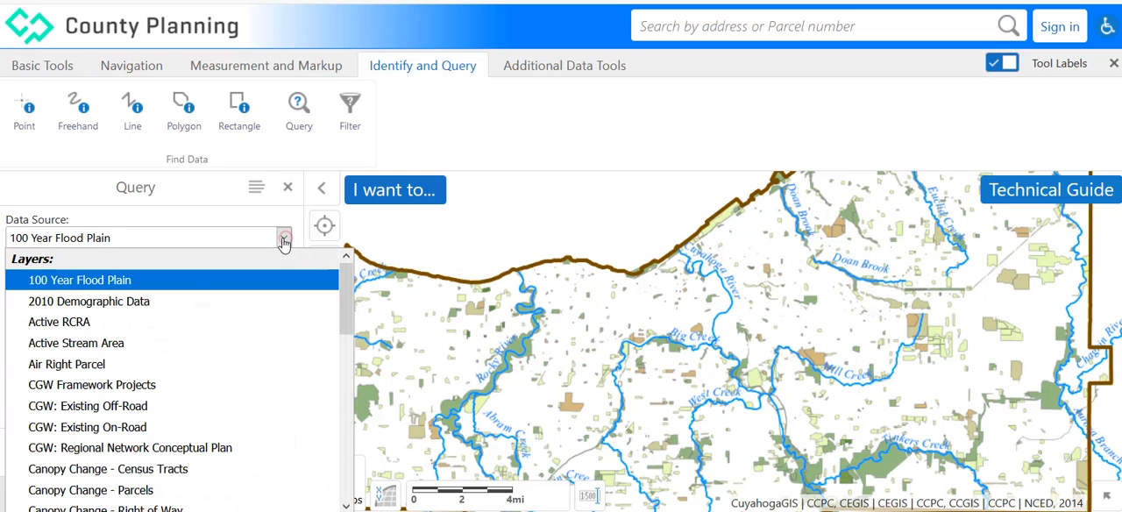
pyautogui.click(125, 307)
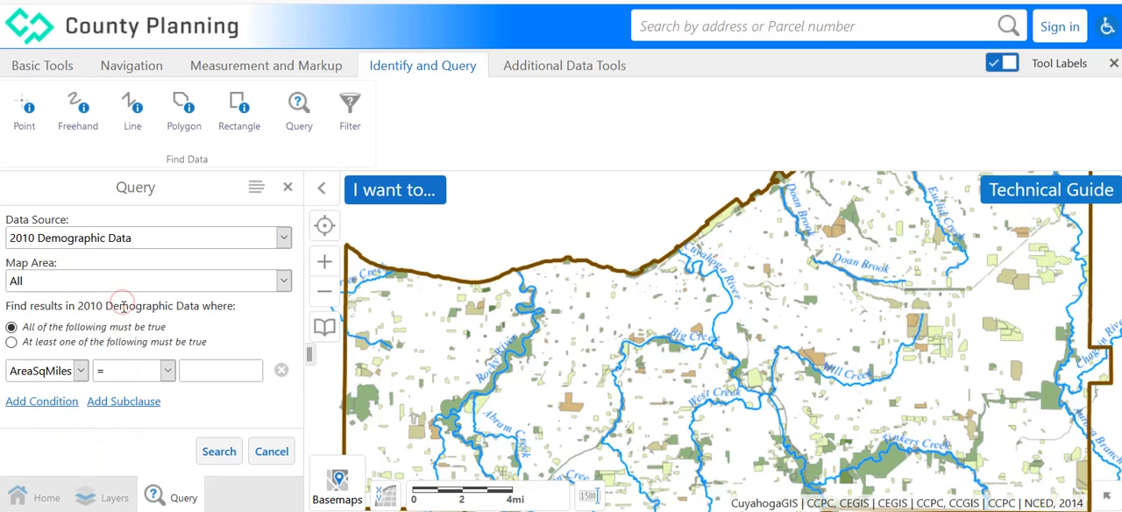
pyautogui.click(80, 372)
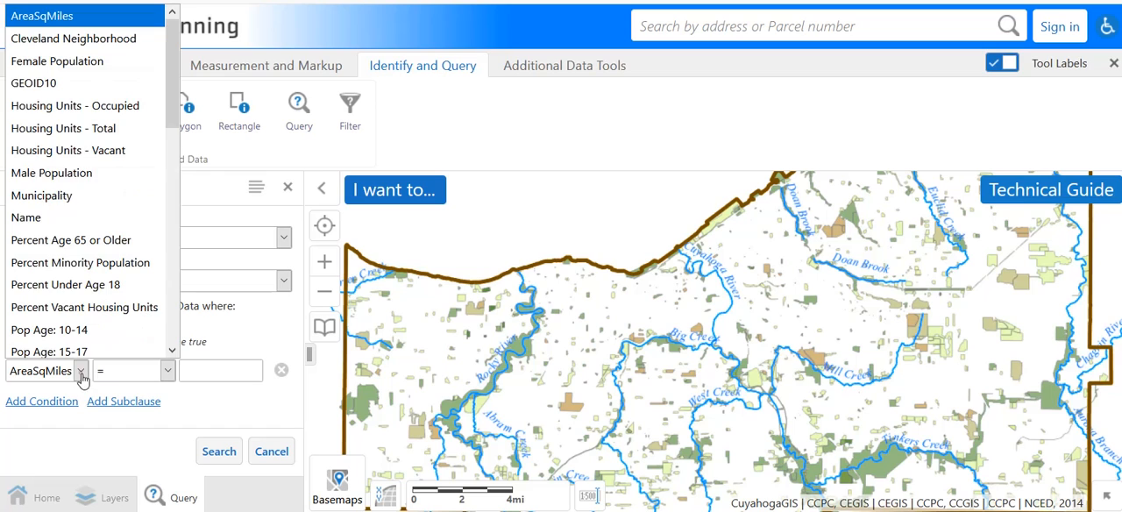
pyautogui.click(129, 106)
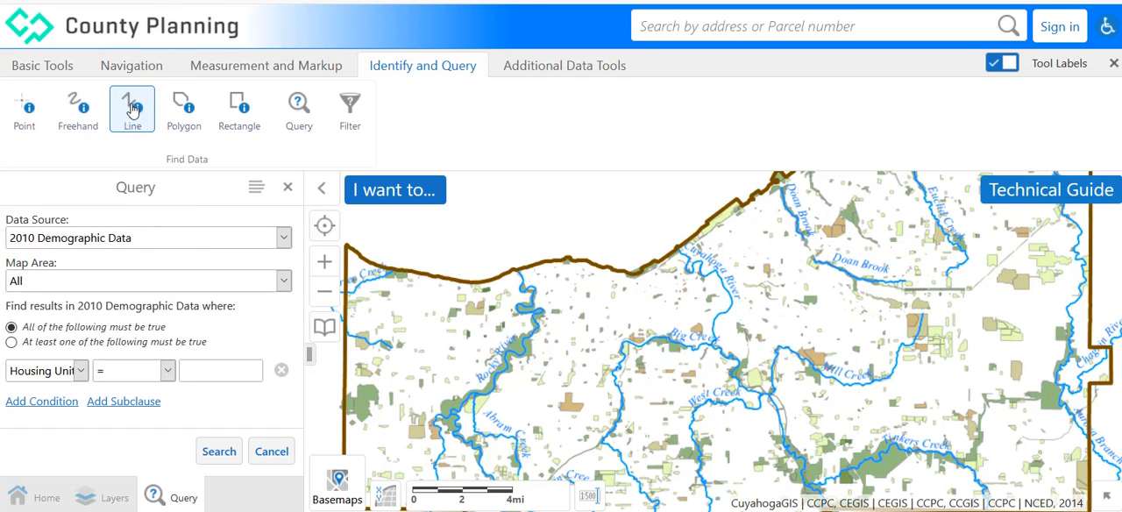
# Complete the occupied housing units condition with the >= operator and the value 100.
pyautogui.click(169, 372)
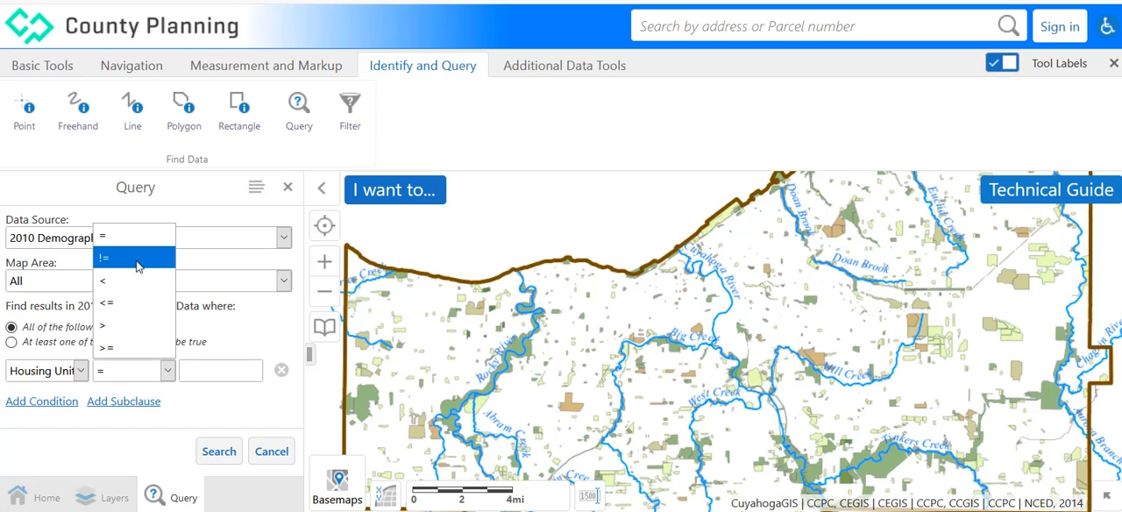
pyautogui.click(132, 349)
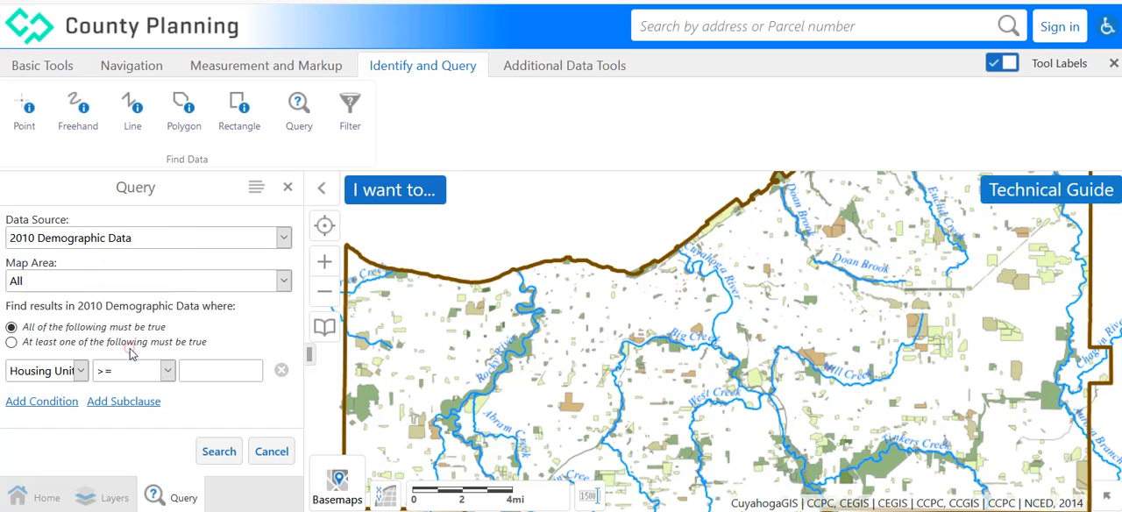
pyautogui.click(218, 372)
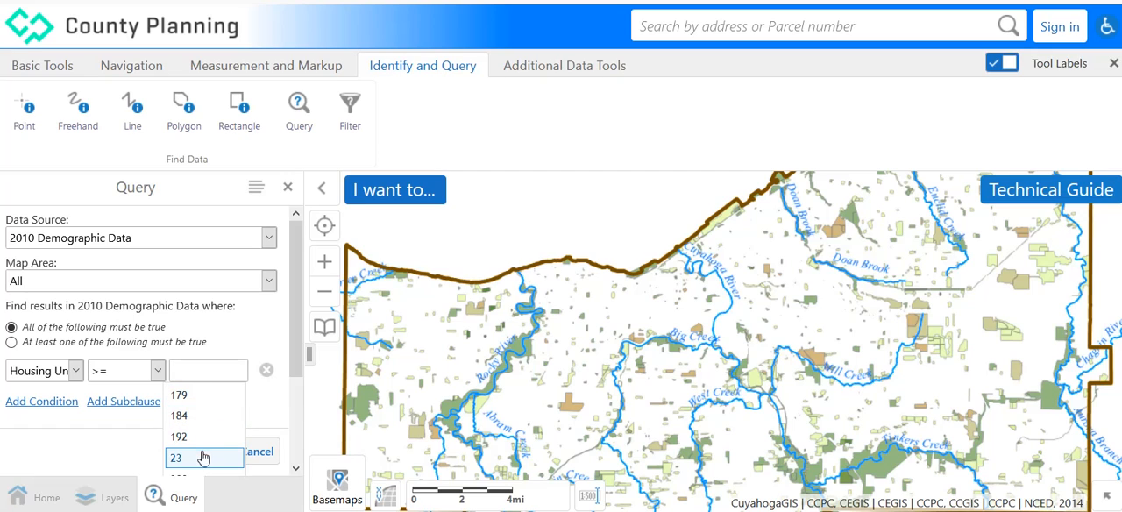
pyautogui.click(211, 370)
pyautogui.write('100')
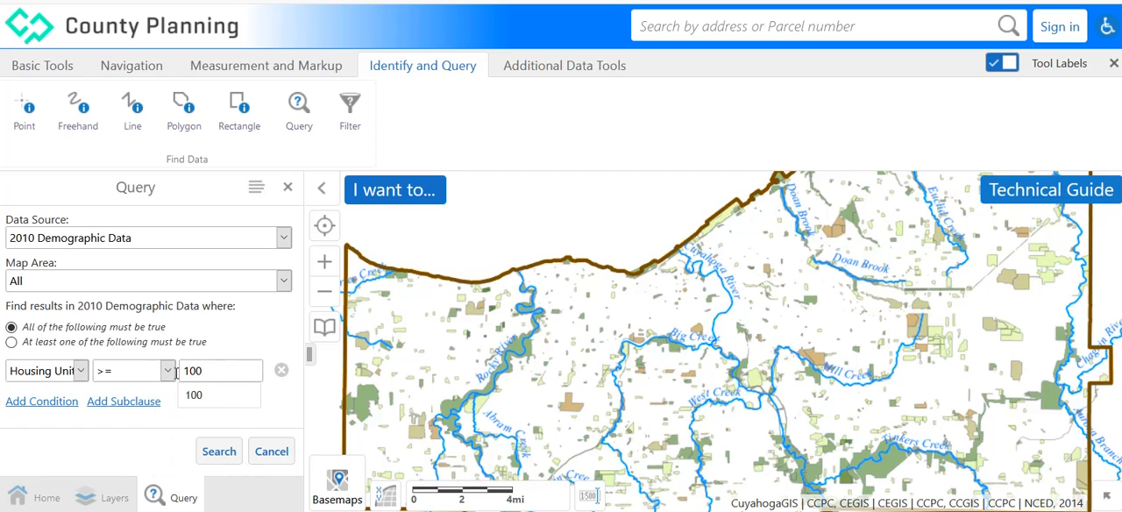
pyautogui.click(194, 395)
# Change the query condition to Cleveland Neighborhood contains Broadway-Slavic Village.
pyautogui.click(81, 372)
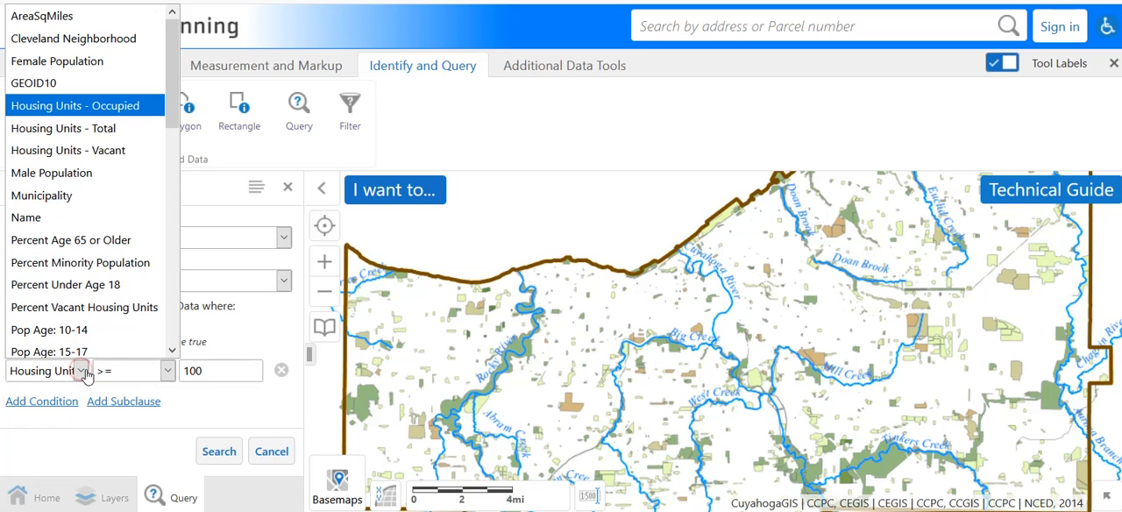
pyautogui.click(88, 35)
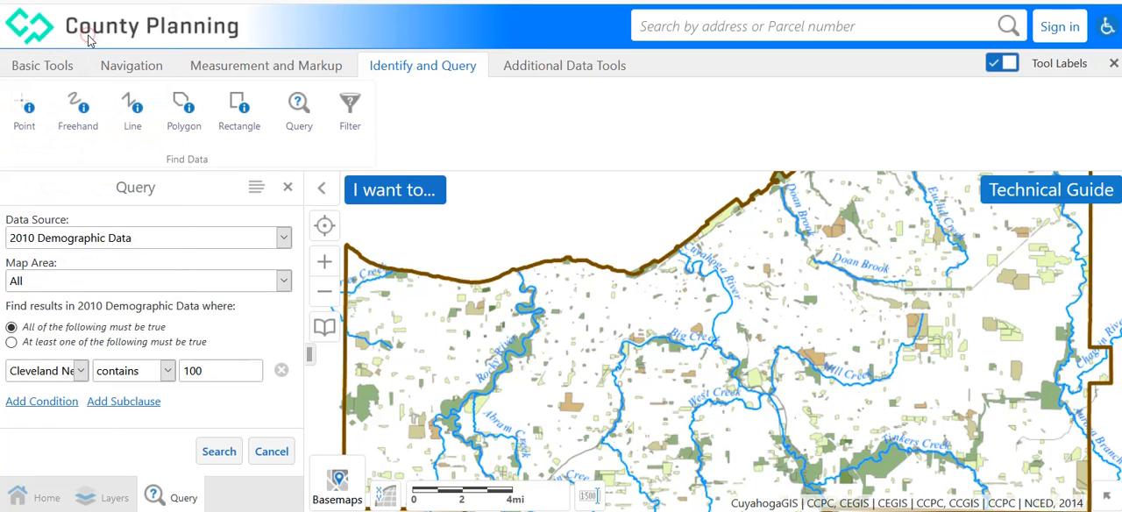
pyautogui.click(167, 375)
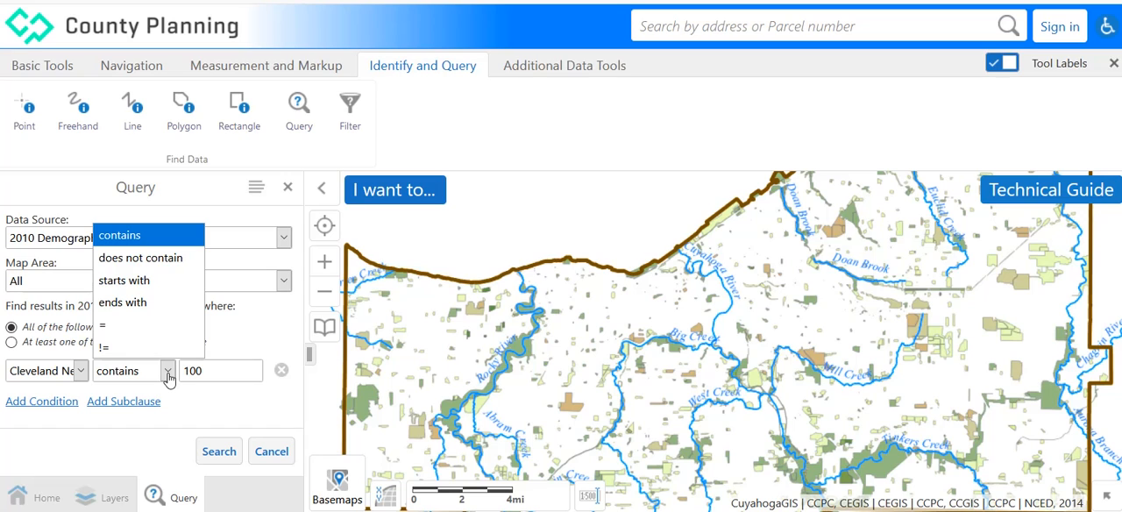
pyautogui.click(229, 372)
pyautogui.doubleClick(230, 373)
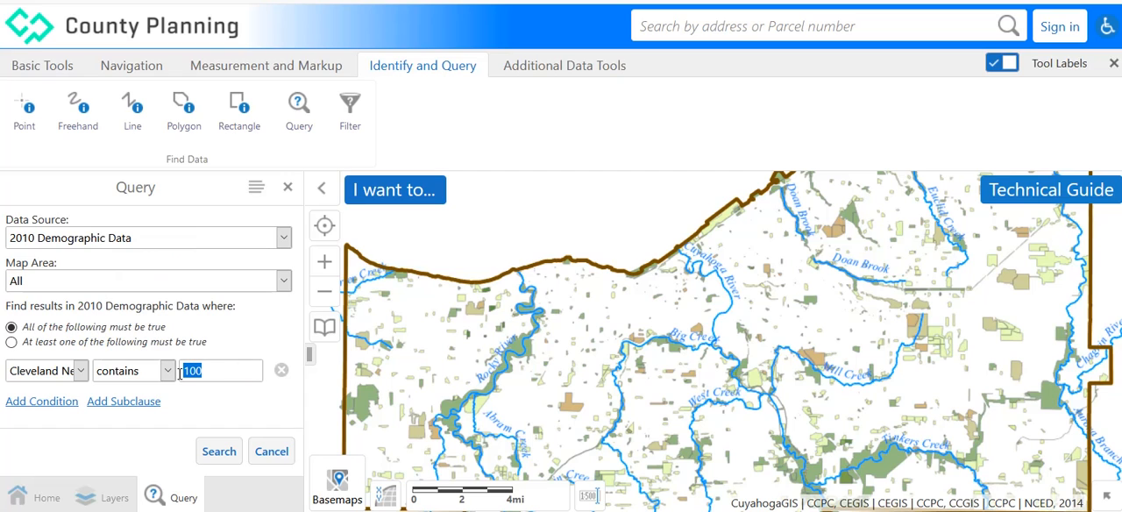
pyautogui.press('BackSpace')
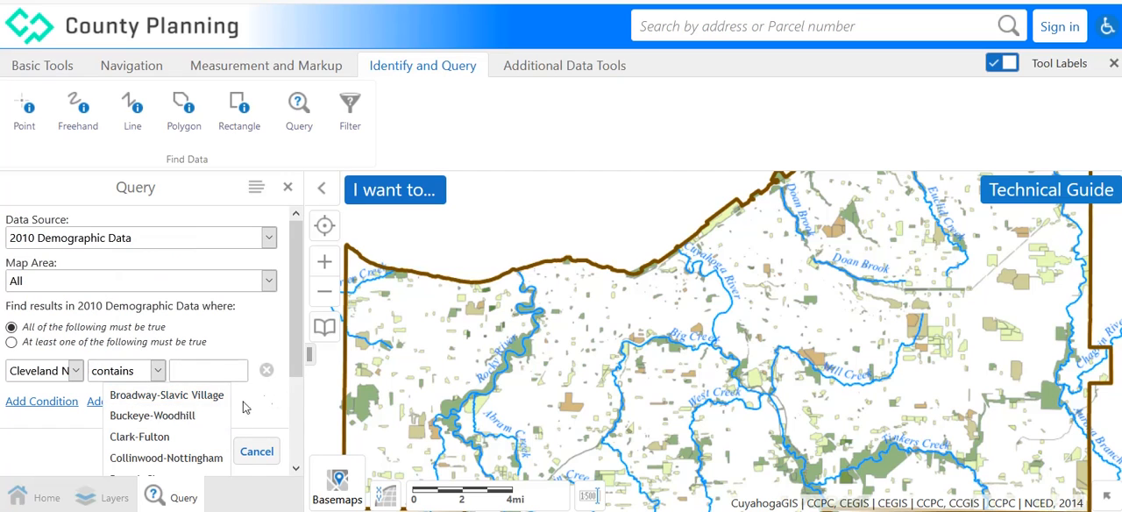
pyautogui.click(173, 399)
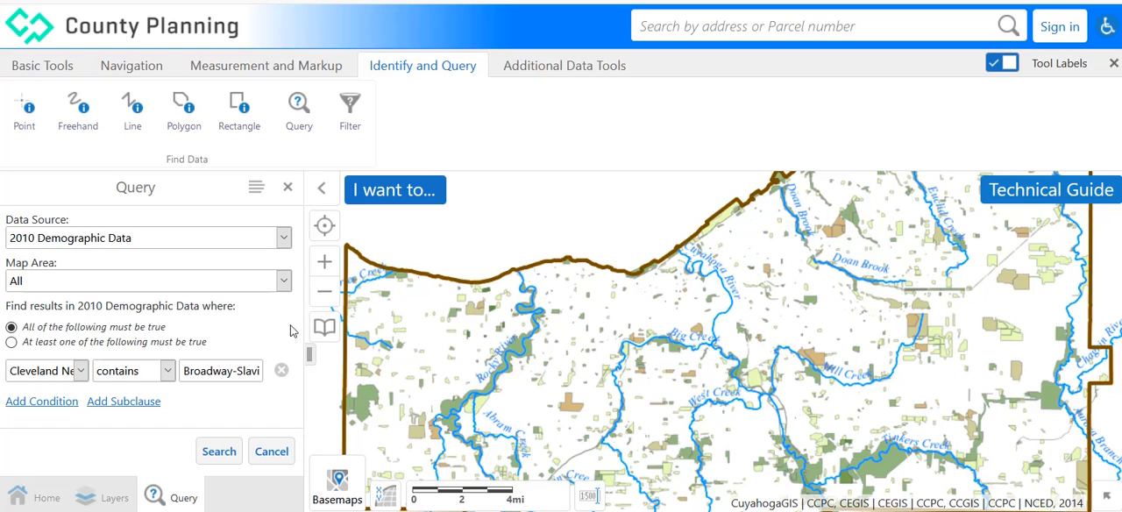
# Change the query condition to Housing Units - Occupied >= 100.
pyautogui.click(81, 371)
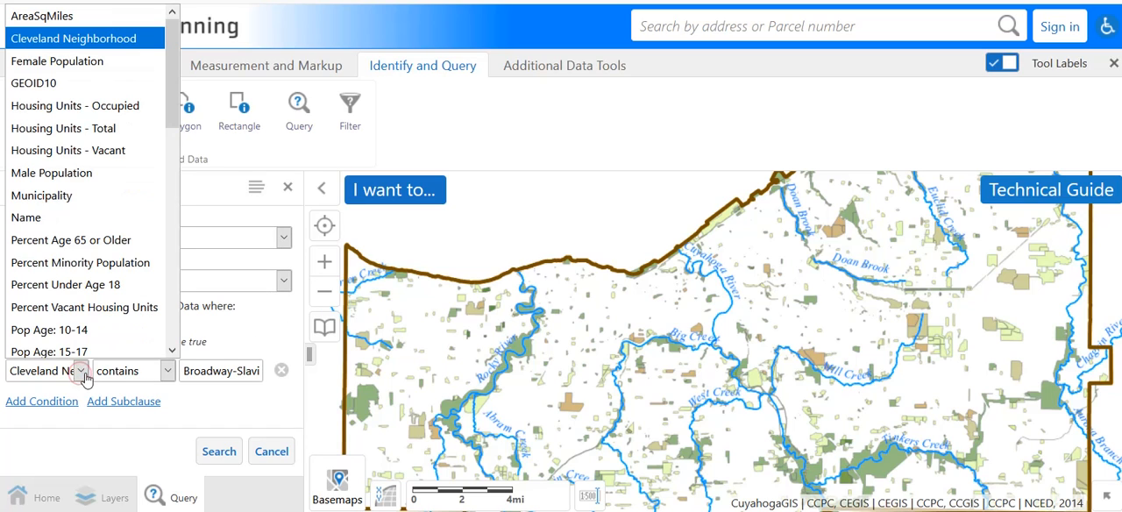
pyautogui.click(104, 104)
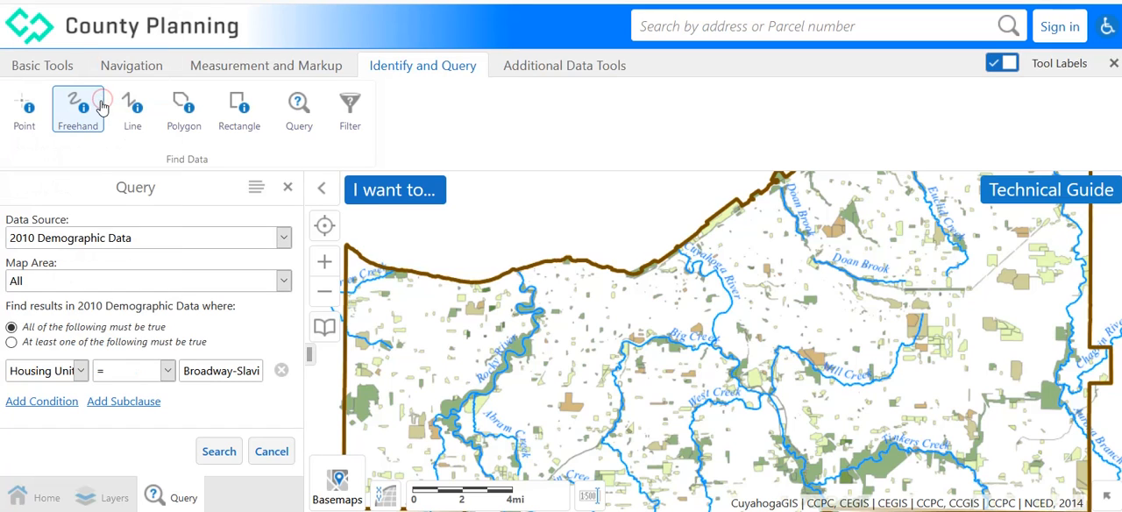
pyautogui.click(165, 372)
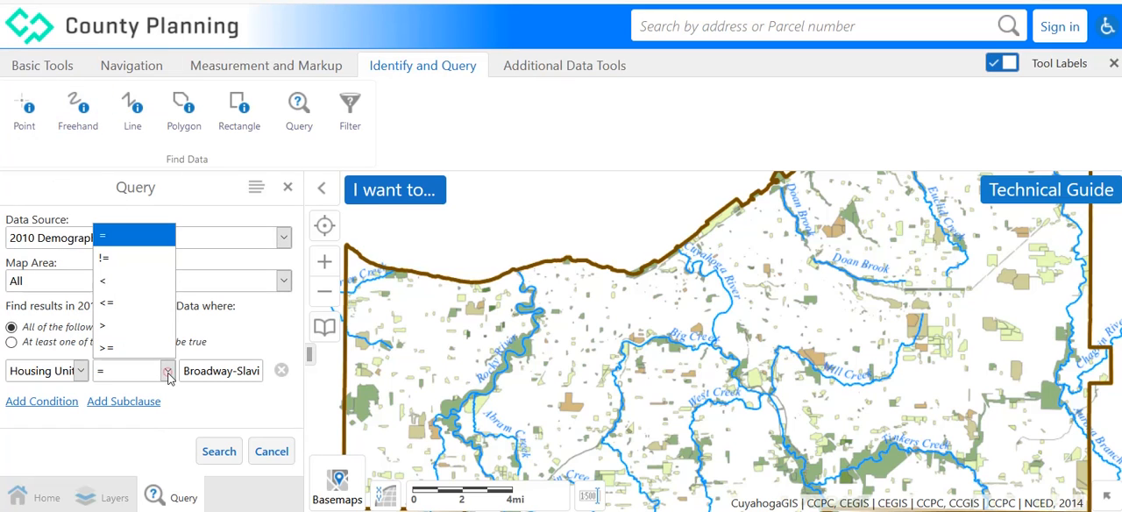
pyautogui.click(123, 353)
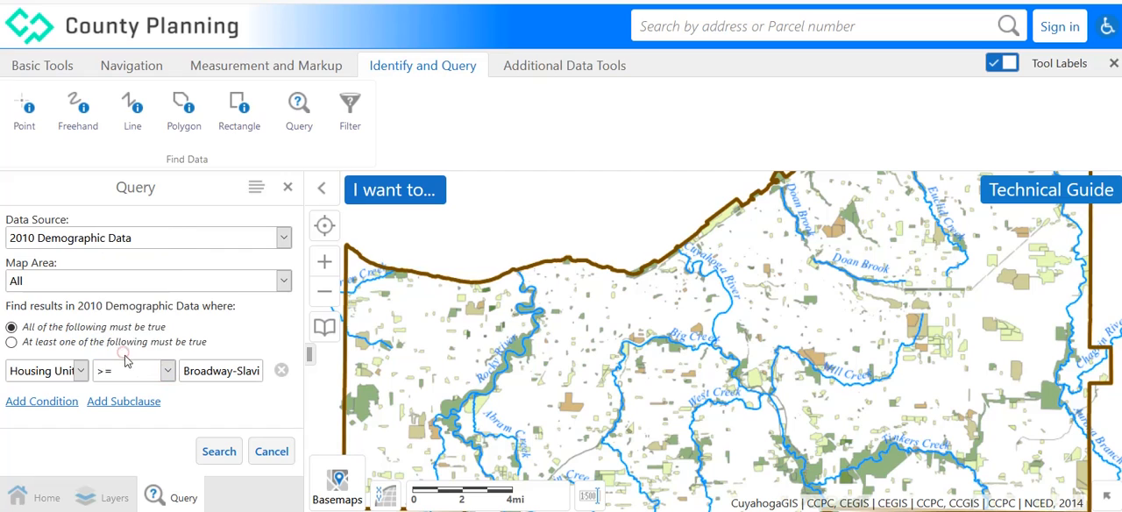
pyautogui.click(242, 373)
pyautogui.moveTo(184, 374); pyautogui.dragTo(287, 376)
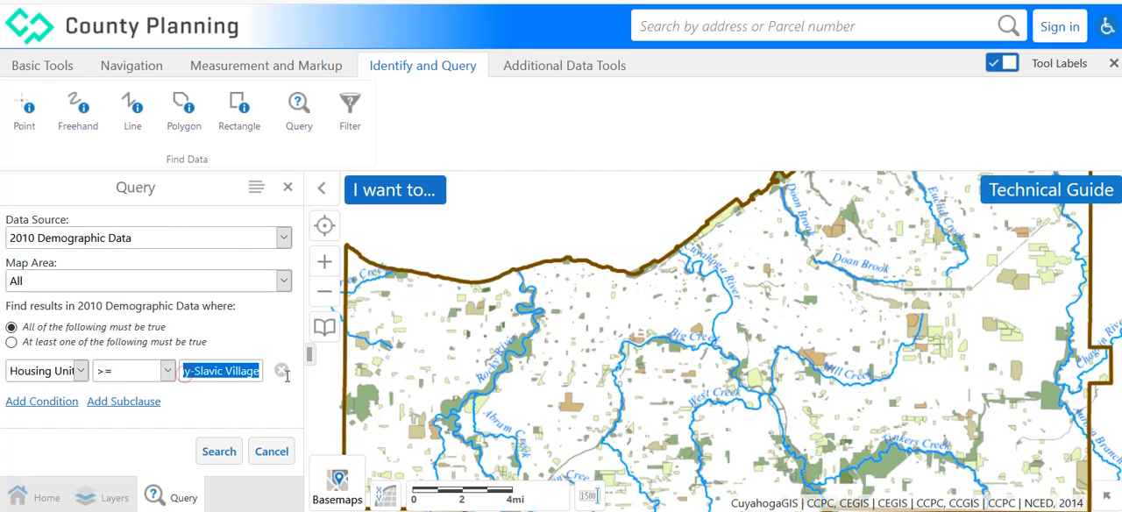
pyautogui.press('BackSpace')
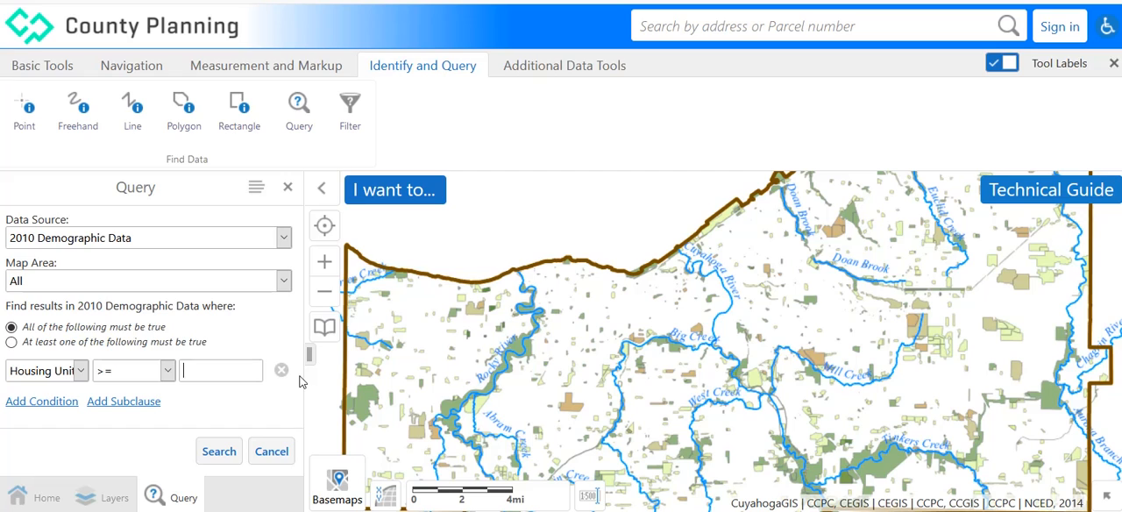
pyautogui.write('1')
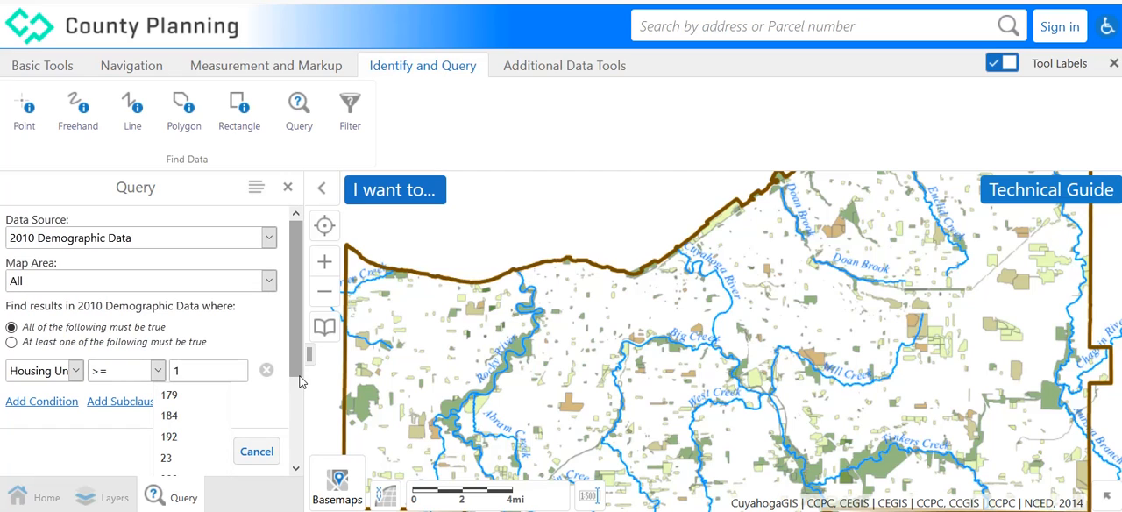
pyautogui.write('00')
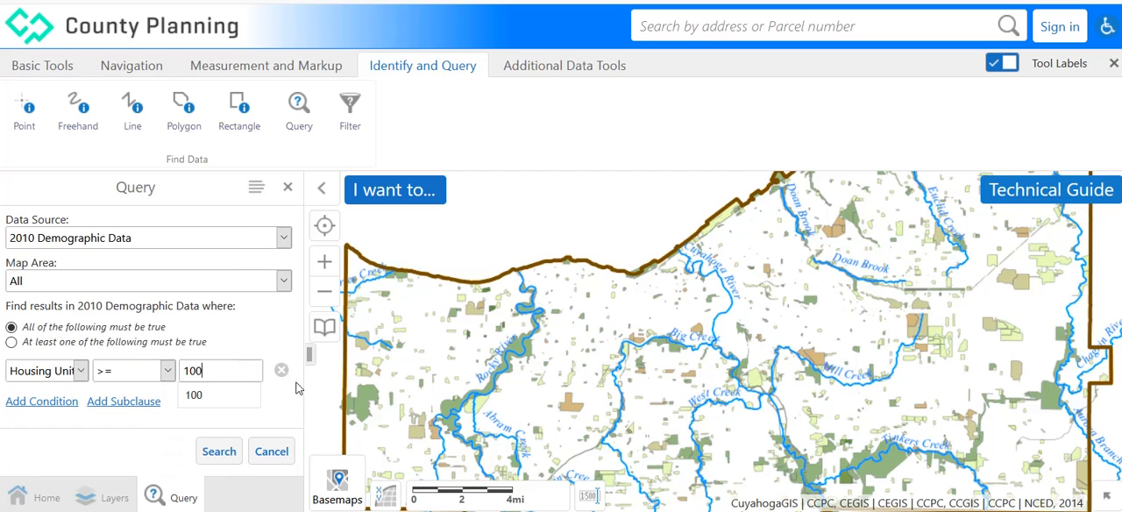
pyautogui.click(191, 394)
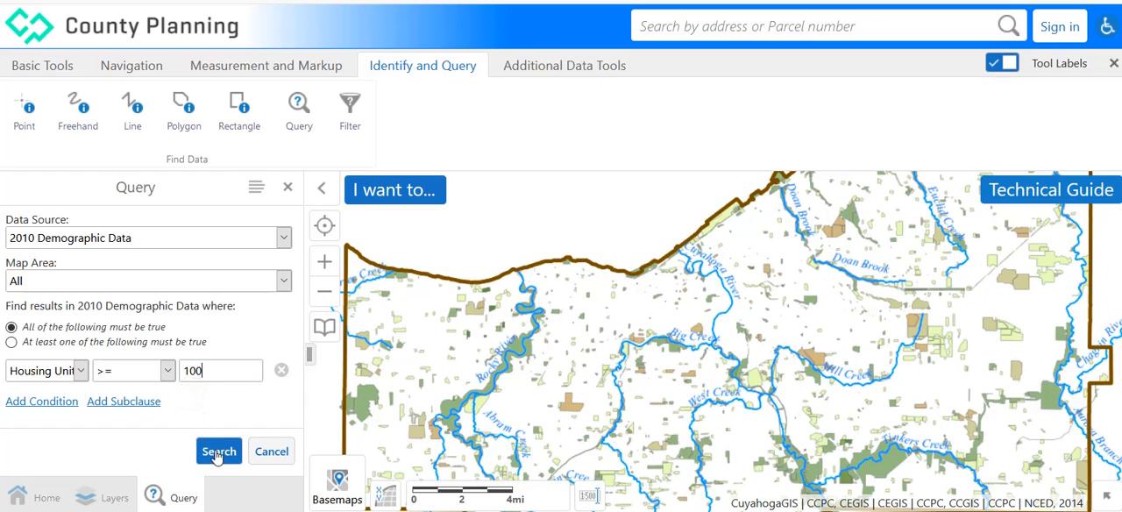
# Run the occupied housing units query, browse the 2010 Demographic Data results to the second page, and close the results.
pyautogui.click(218, 452)
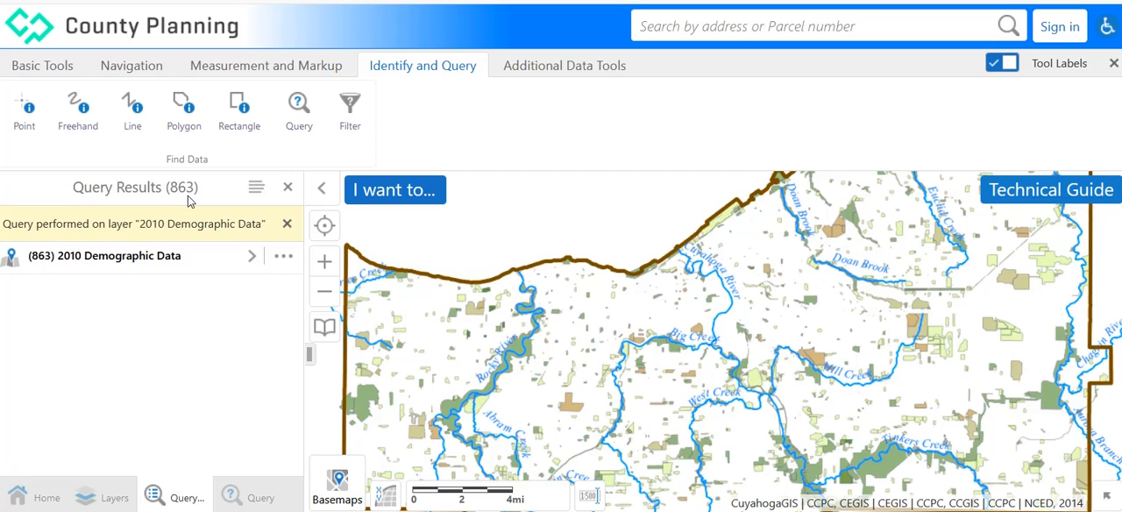
pyautogui.click(136, 259)
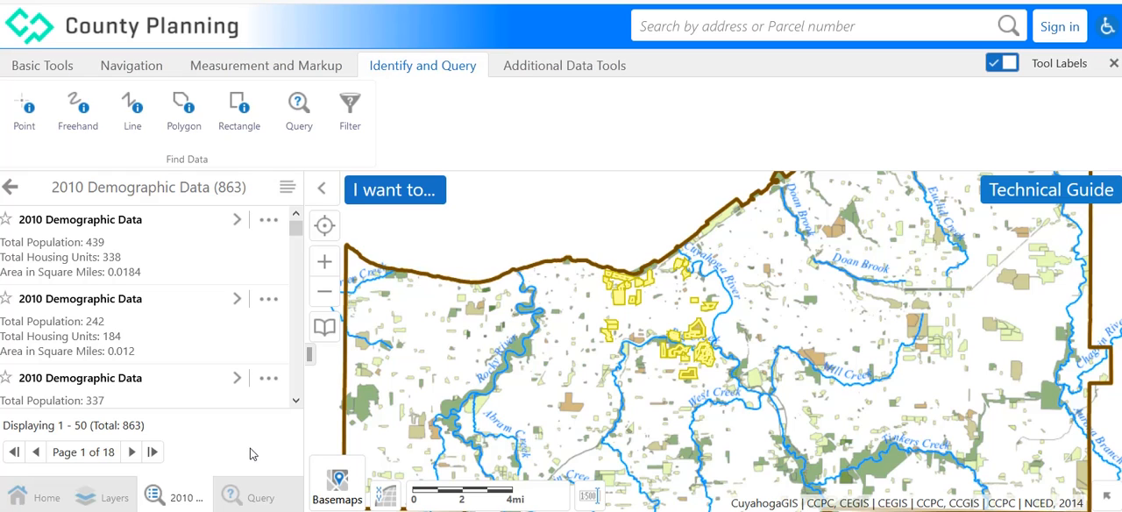
pyautogui.click(133, 452)
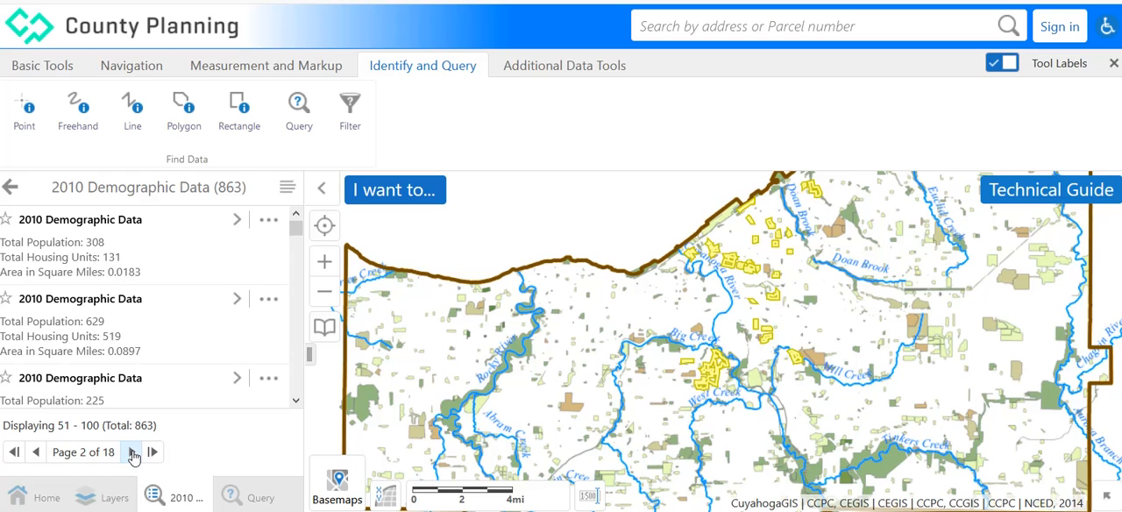
pyautogui.click(133, 452)
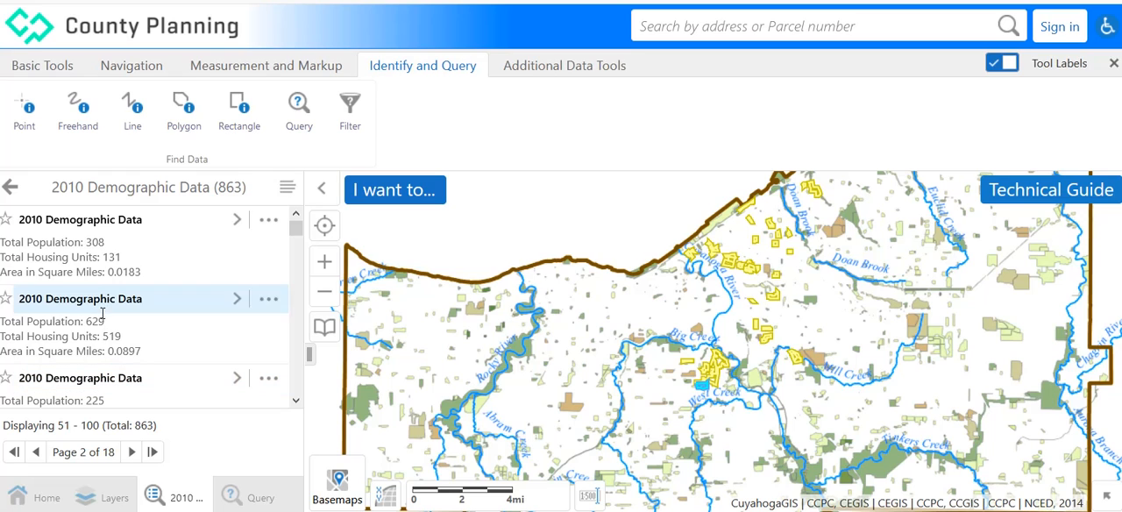
pyautogui.click(10, 190)
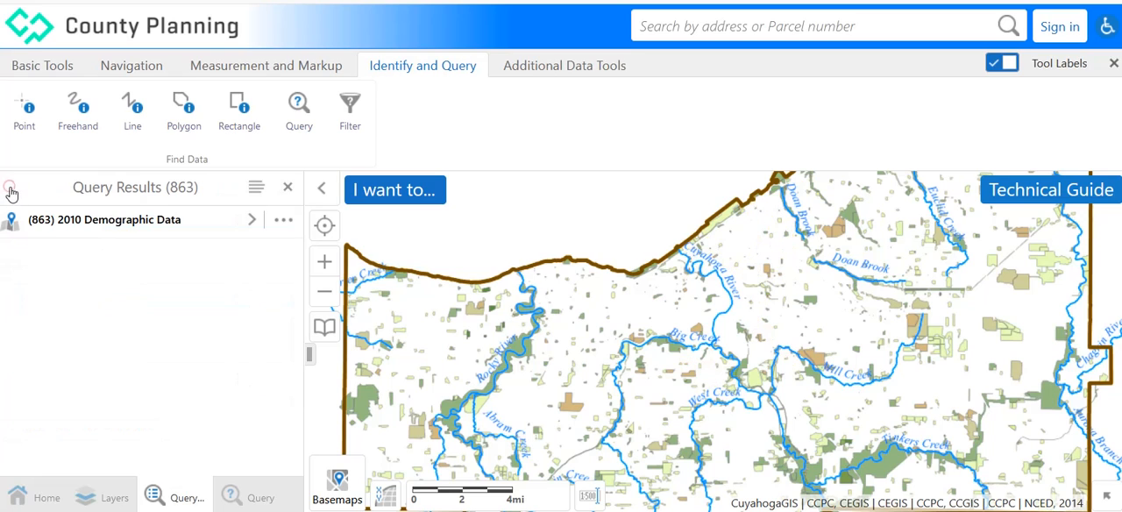
pyautogui.click(288, 189)
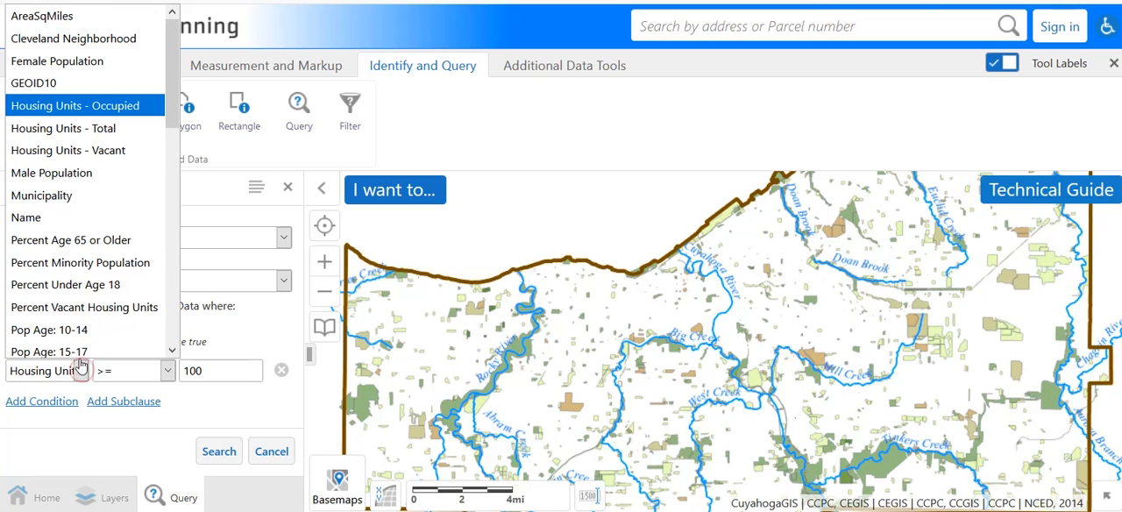
# Replace the condition with Cleveland Neighborhood contains Broadway-Slavic Village.
pyautogui.click(72, 34)
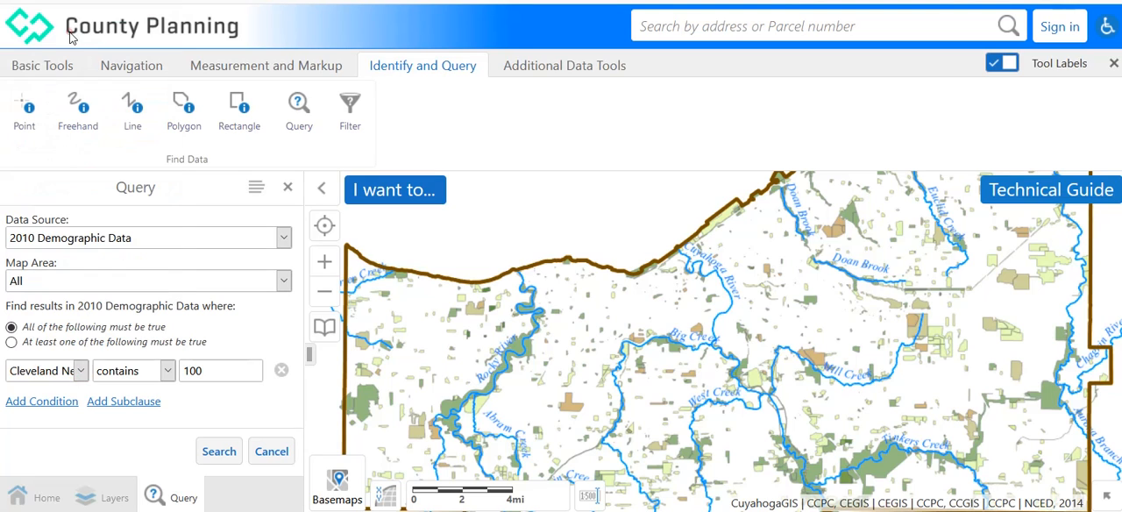
pyautogui.click(167, 370)
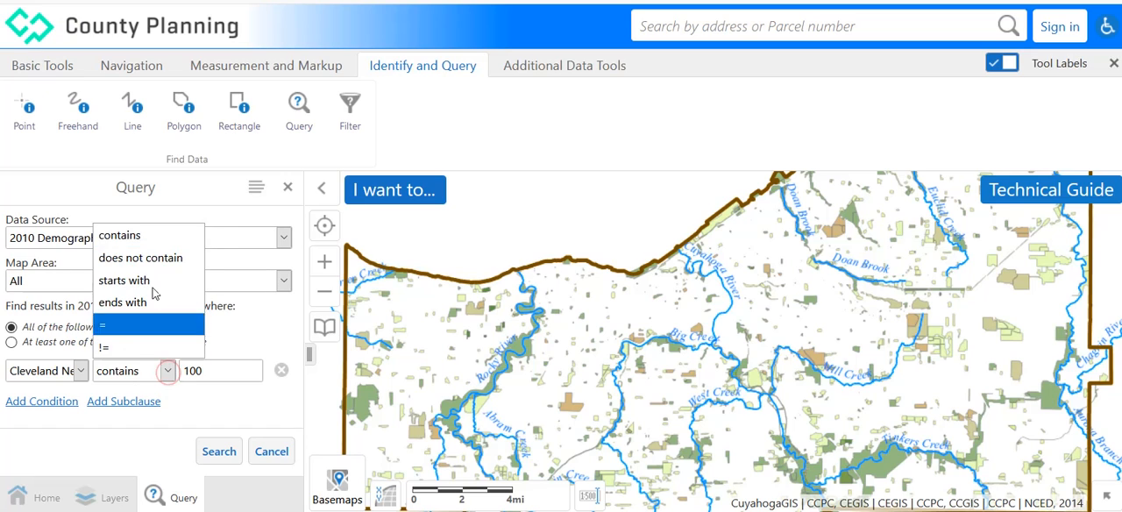
pyautogui.click(121, 235)
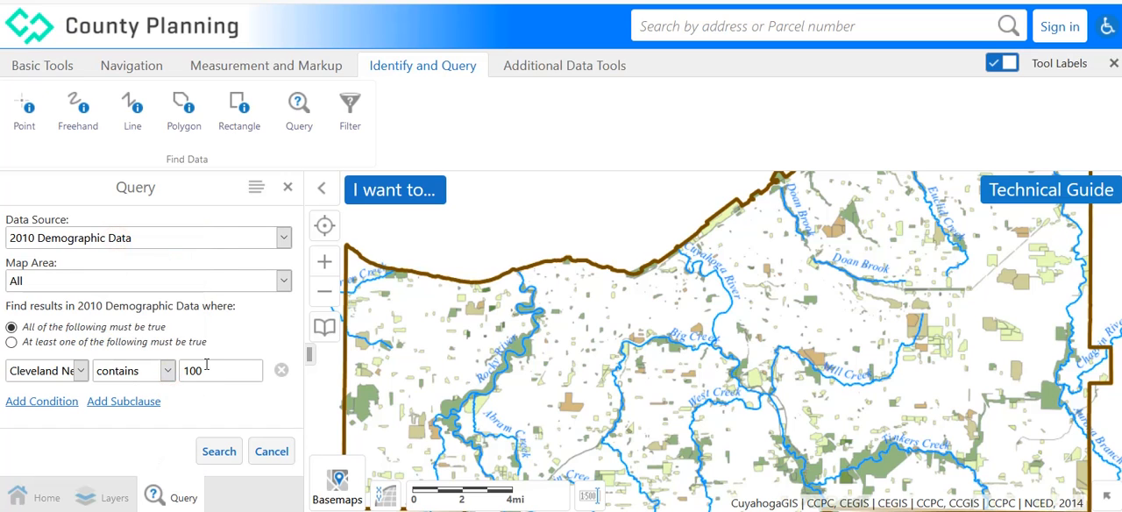
pyautogui.moveTo(210, 368); pyautogui.dragTo(182, 370)
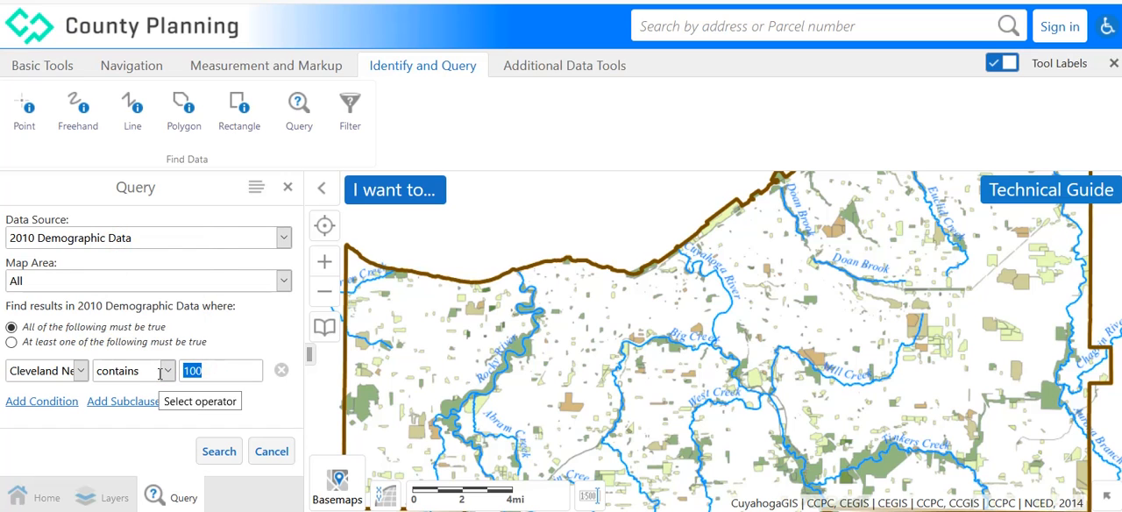
pyautogui.press('BackSpace')
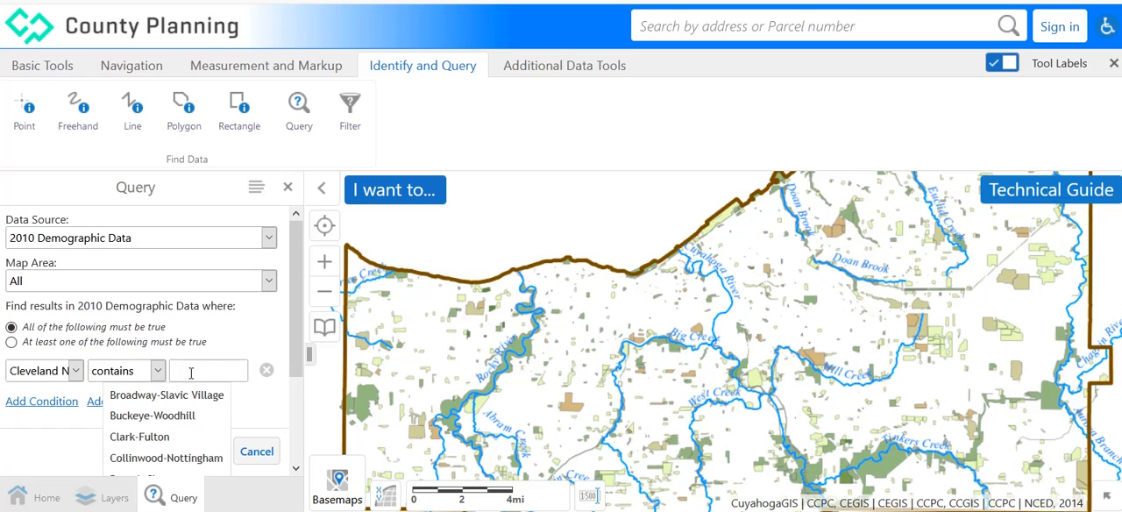
pyautogui.click(156, 400)
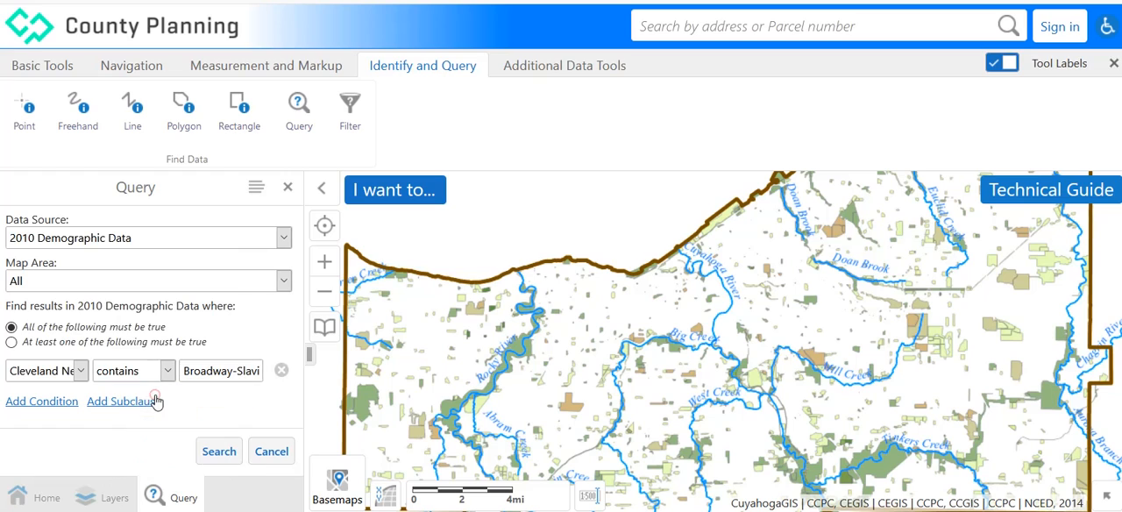
# Run the neighborhood query, expand its 2010 Demographic Data results to review them, and close the results.
pyautogui.click(221, 451)
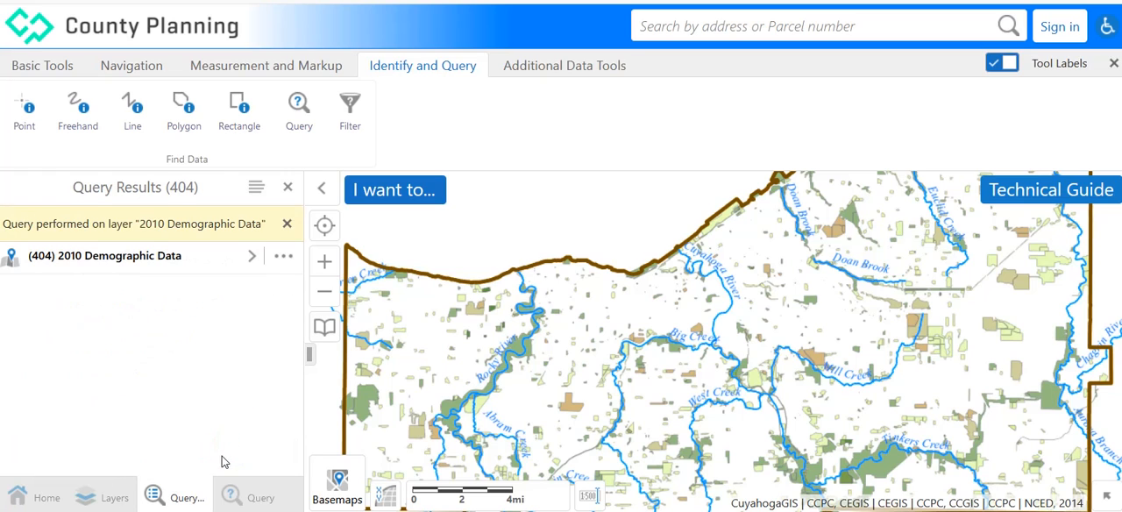
pyautogui.click(105, 263)
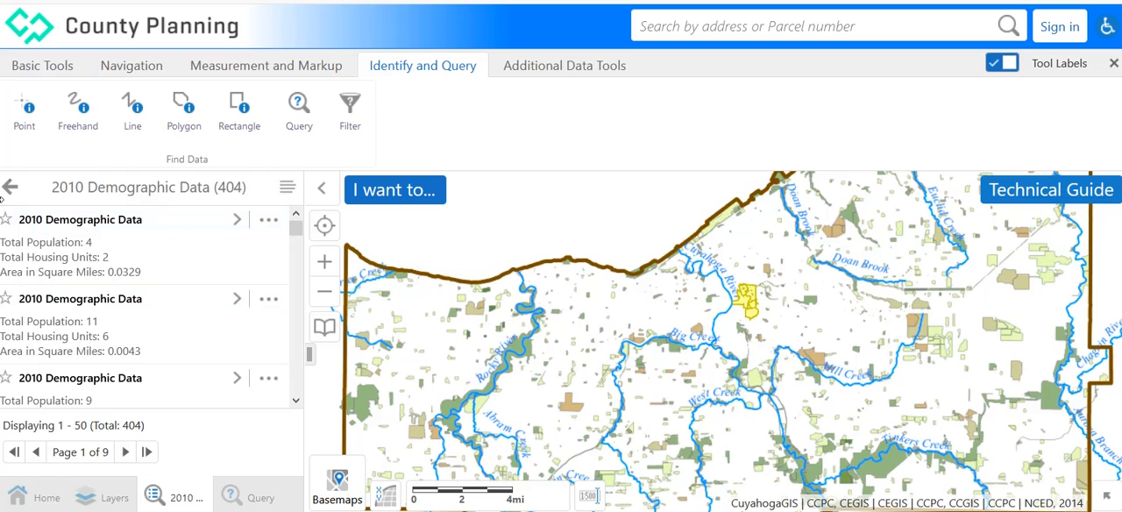
pyautogui.click(10, 186)
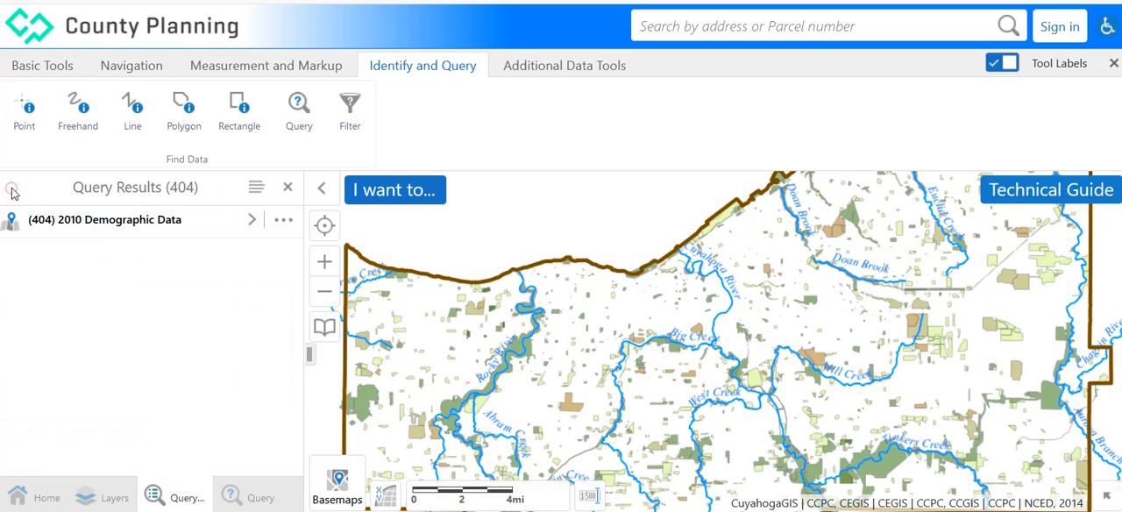
pyautogui.click(289, 189)
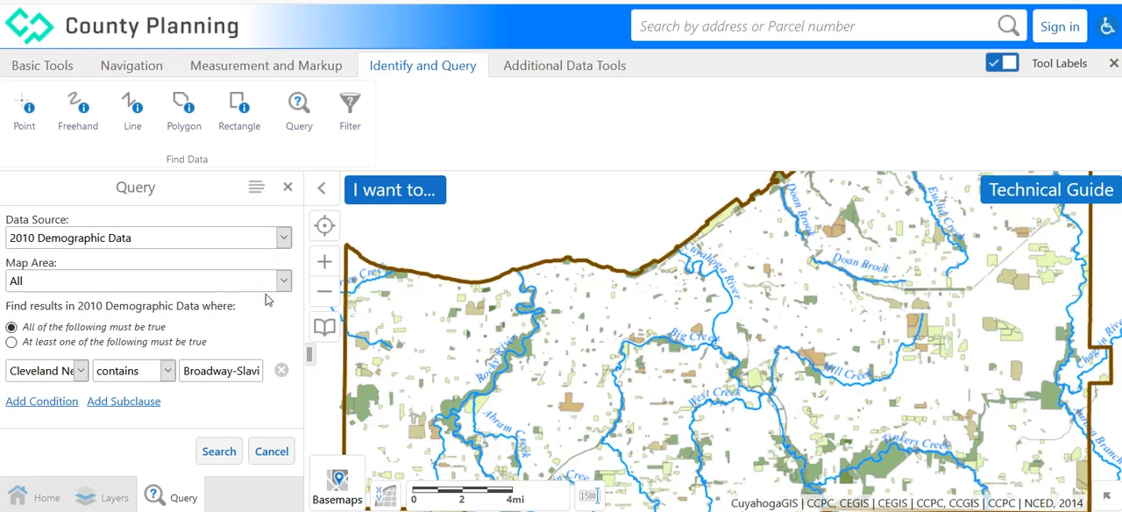
# Set the query's condition back to Housing Units - Occupied with the >= operator and the value 100.
pyautogui.click(84, 373)
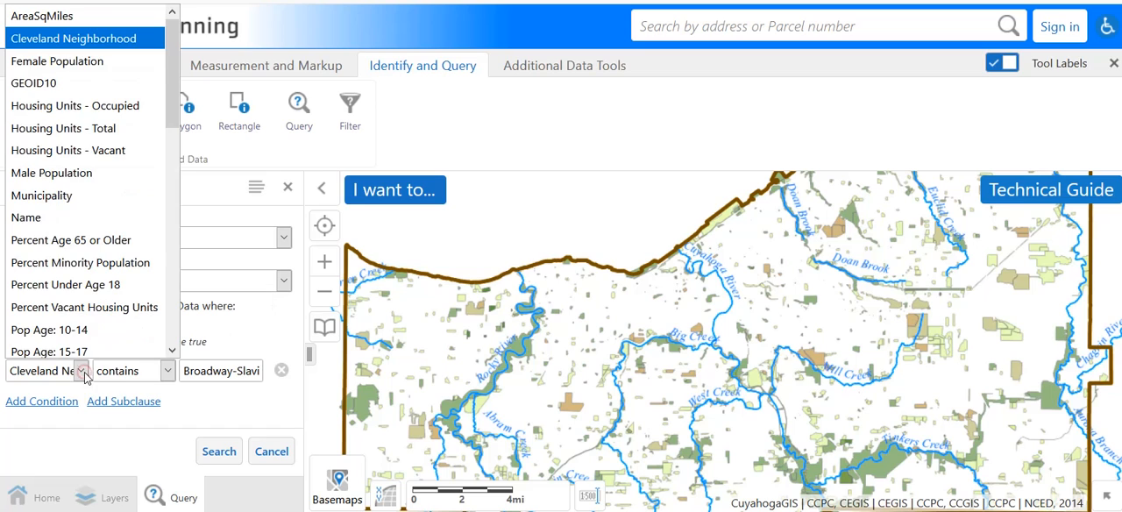
pyautogui.click(91, 103)
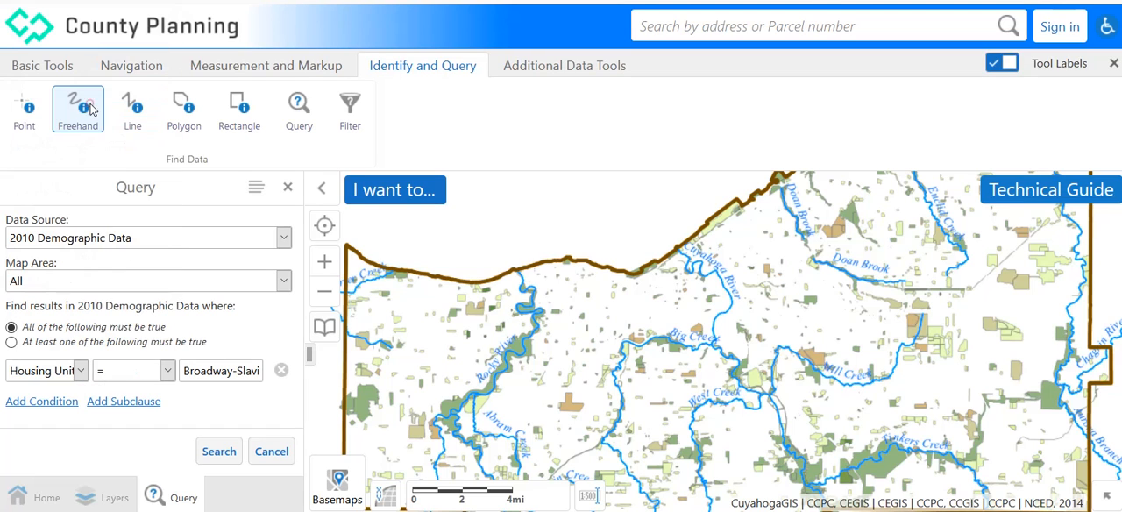
pyautogui.click(167, 375)
pyautogui.click(120, 348)
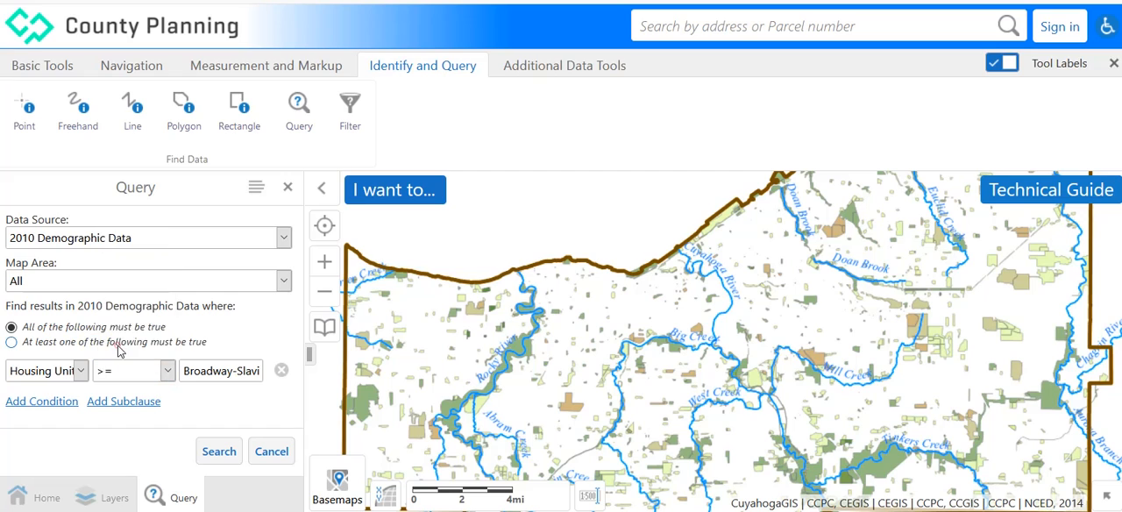
pyautogui.moveTo(181, 366); pyautogui.dragTo(337, 371)
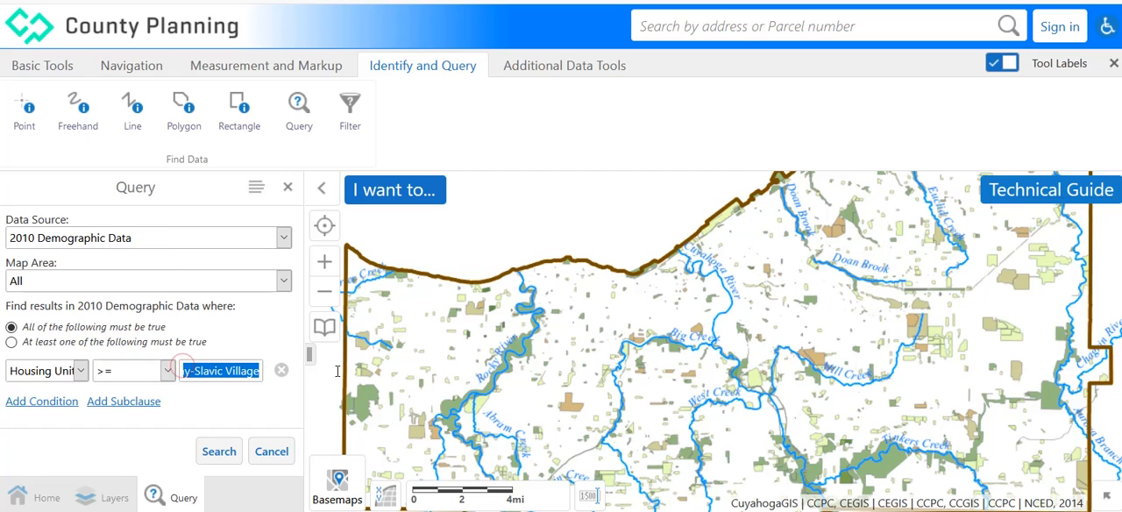
pyautogui.press('BackSpace')
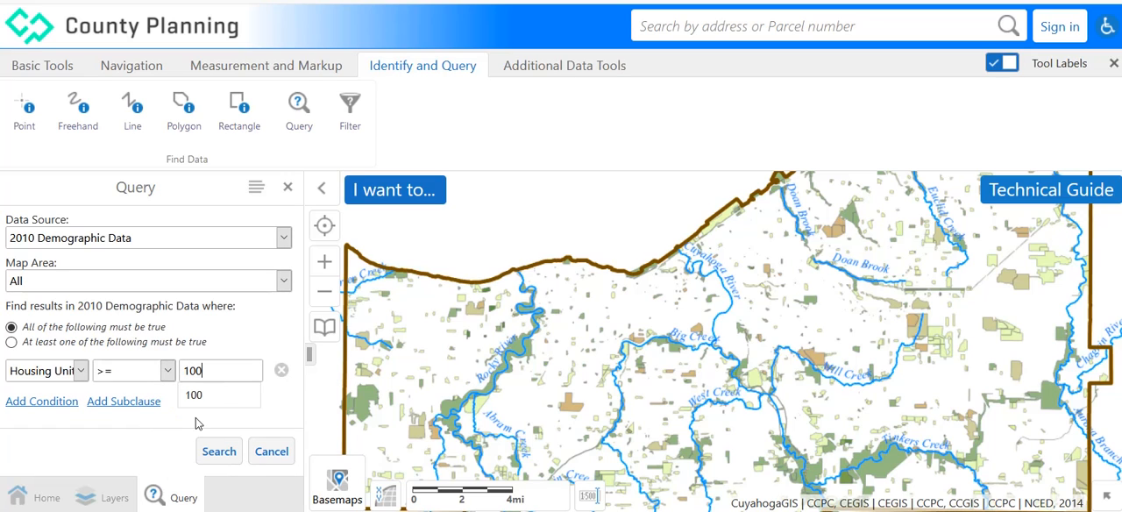
pyautogui.click(188, 393)
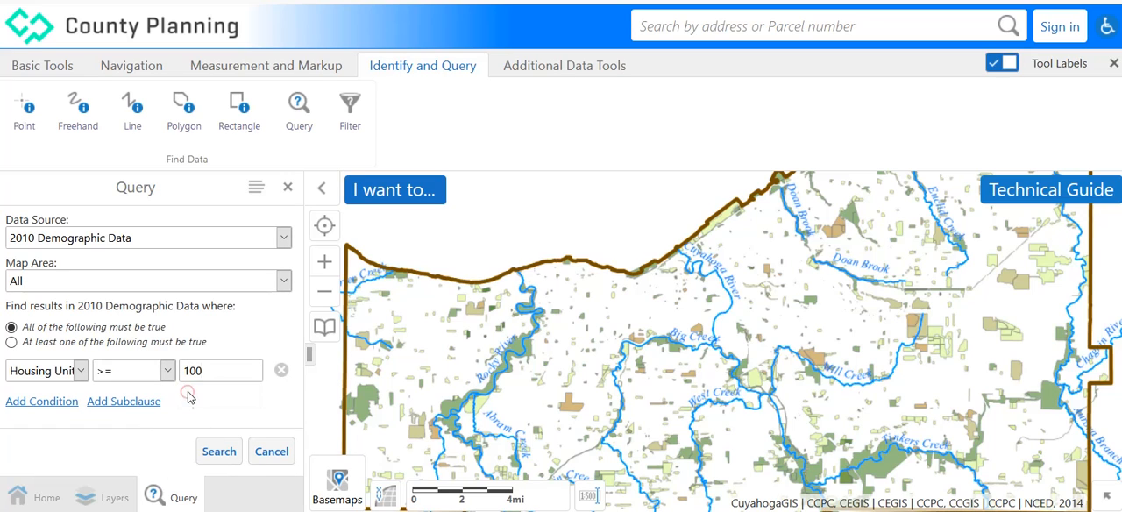
# Add a second AND condition, Cleveland Neighborhood contains Broadway-Slavic Village, and run the combined query.
pyautogui.click(38, 403)
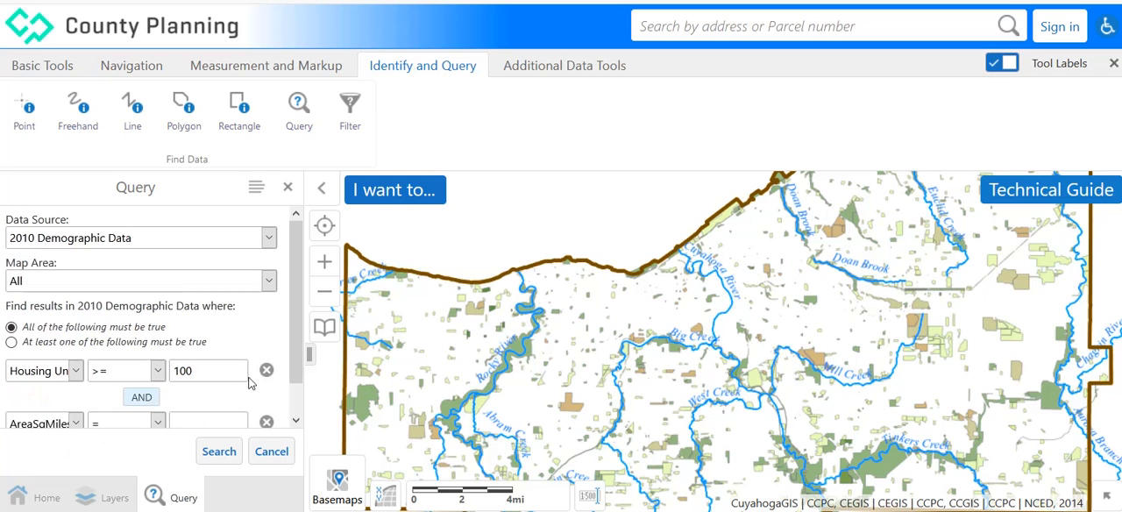
pyautogui.scroll(-1, 297, 368)
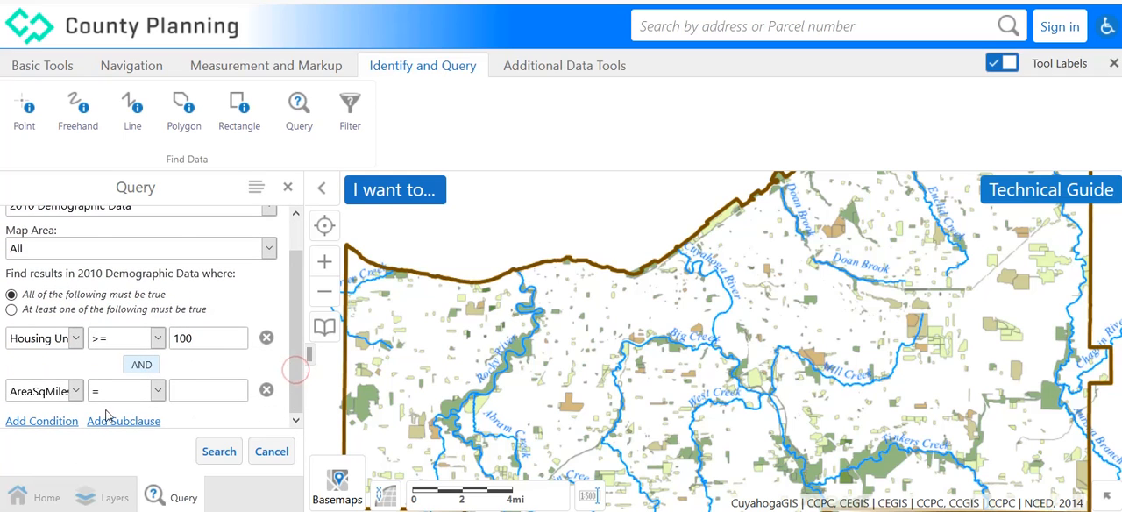
pyautogui.click(73, 394)
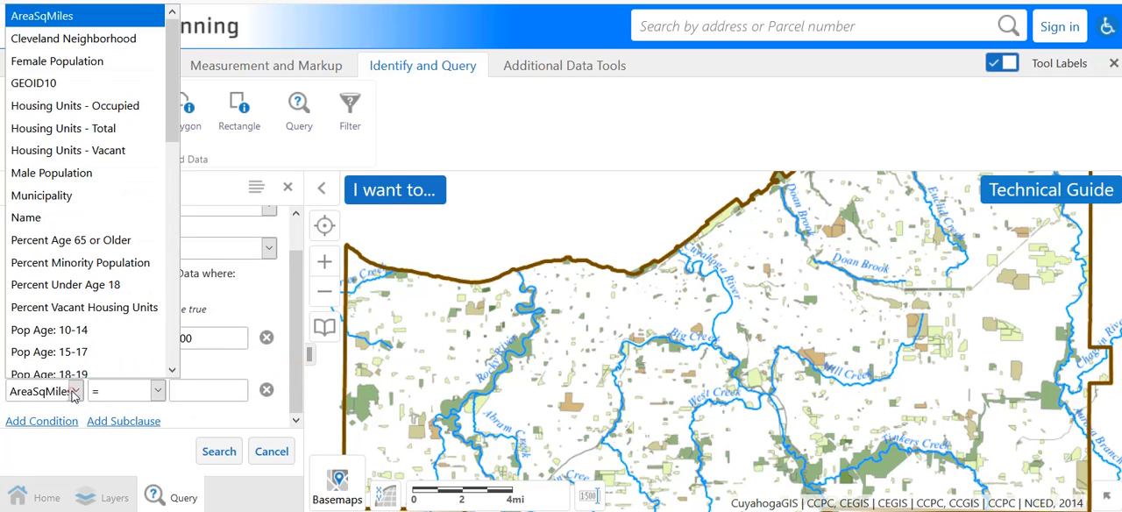
pyautogui.click(101, 35)
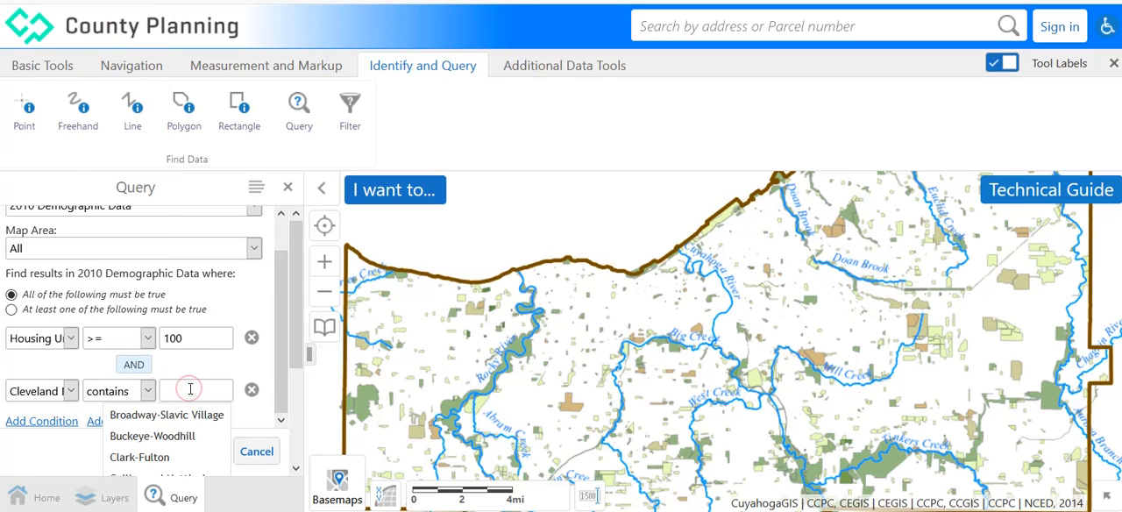
pyautogui.click(175, 419)
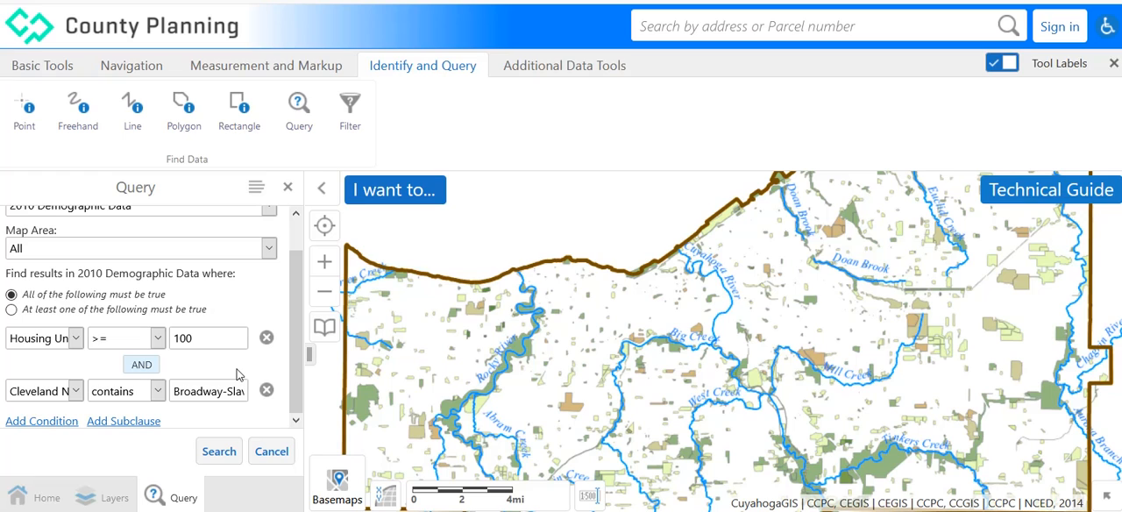
pyautogui.click(221, 451)
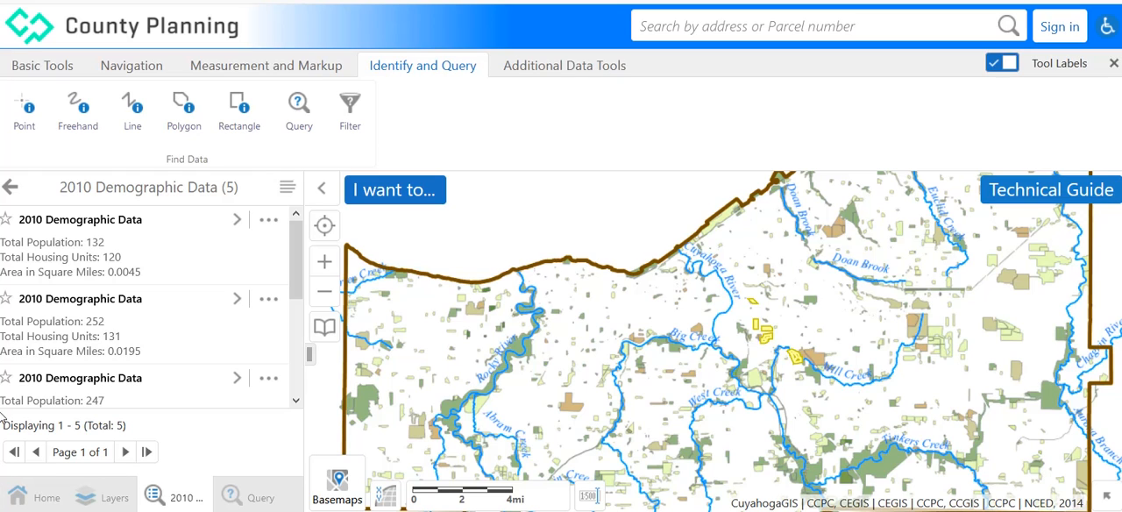
# Close the combined query's results and remove the Cleveland Neighborhood condition from the query.
pyautogui.click(12, 186)
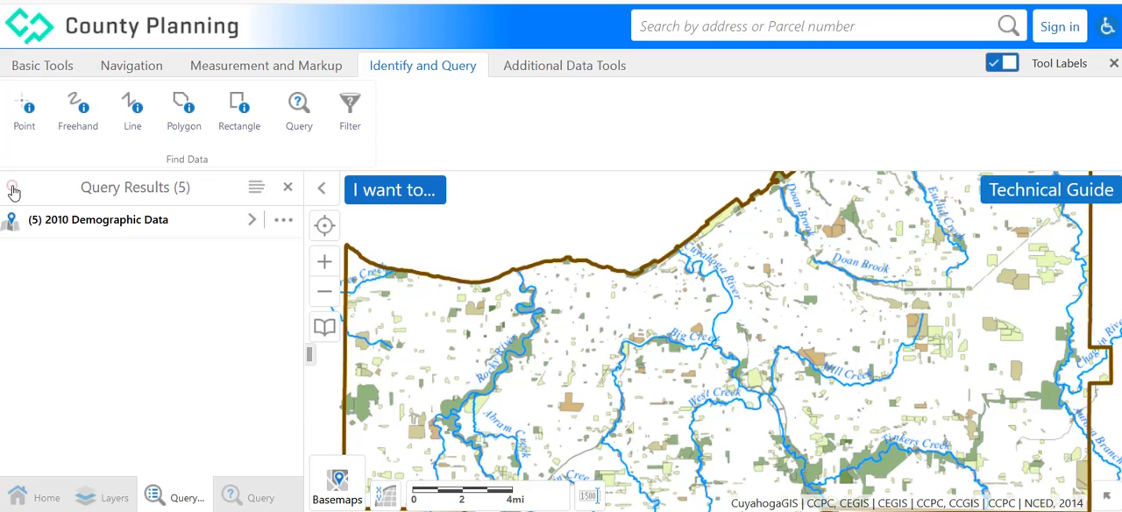
pyautogui.click(288, 188)
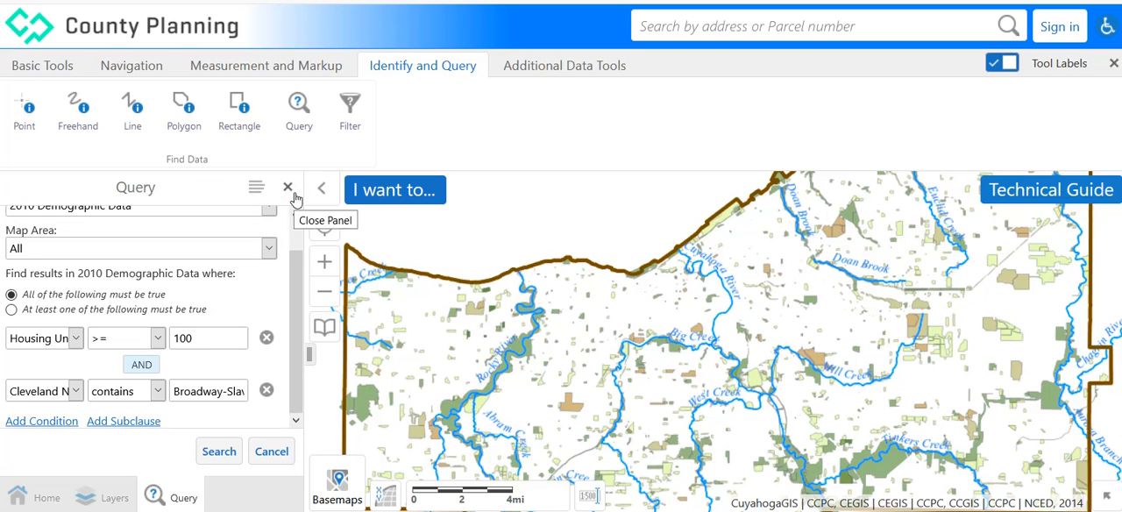
pyautogui.click(267, 391)
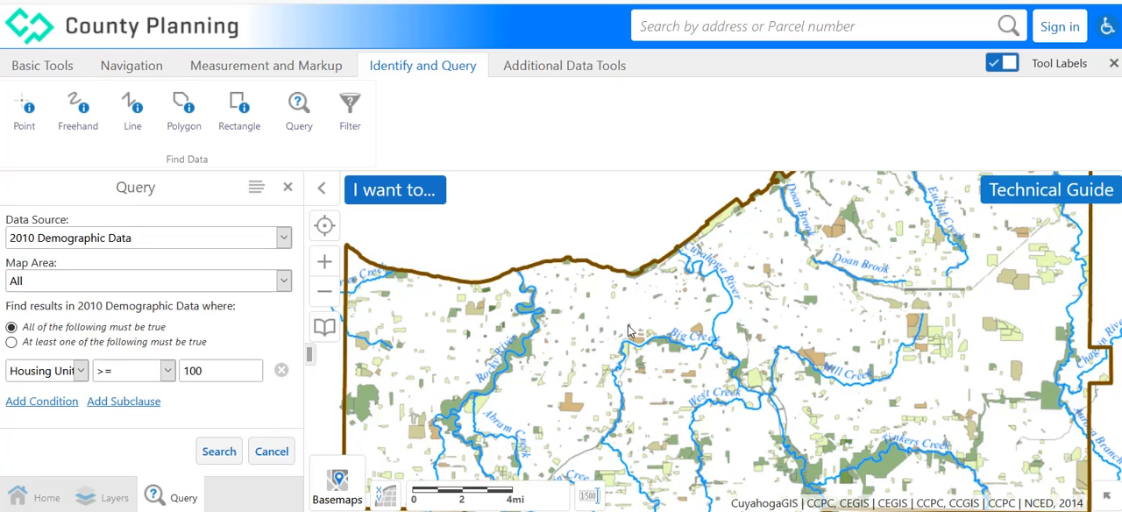
# Change the query's data source to the Municipalities layer.
pyautogui.click(324, 262)
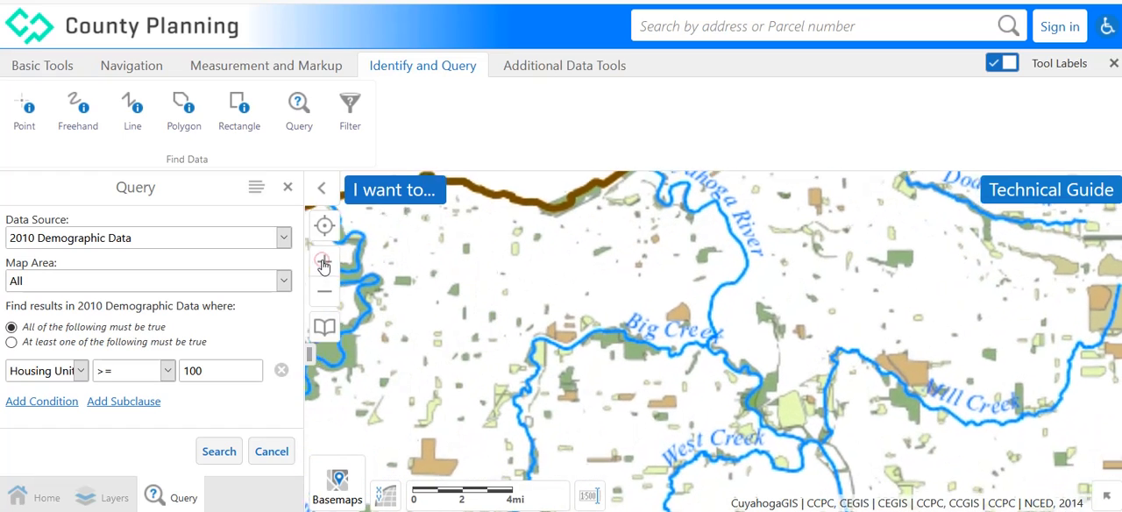
pyautogui.click(325, 296)
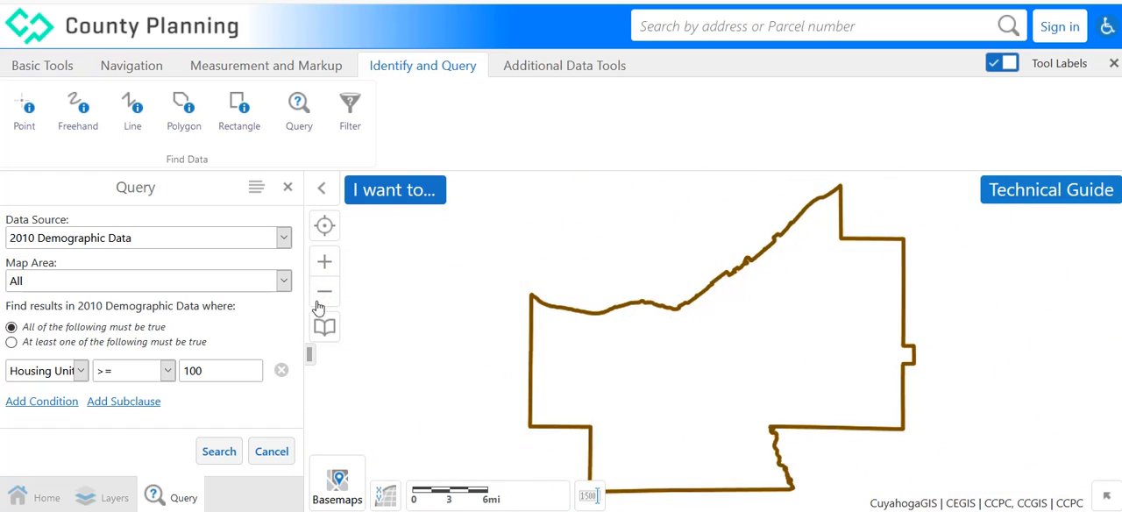
pyautogui.click(284, 240)
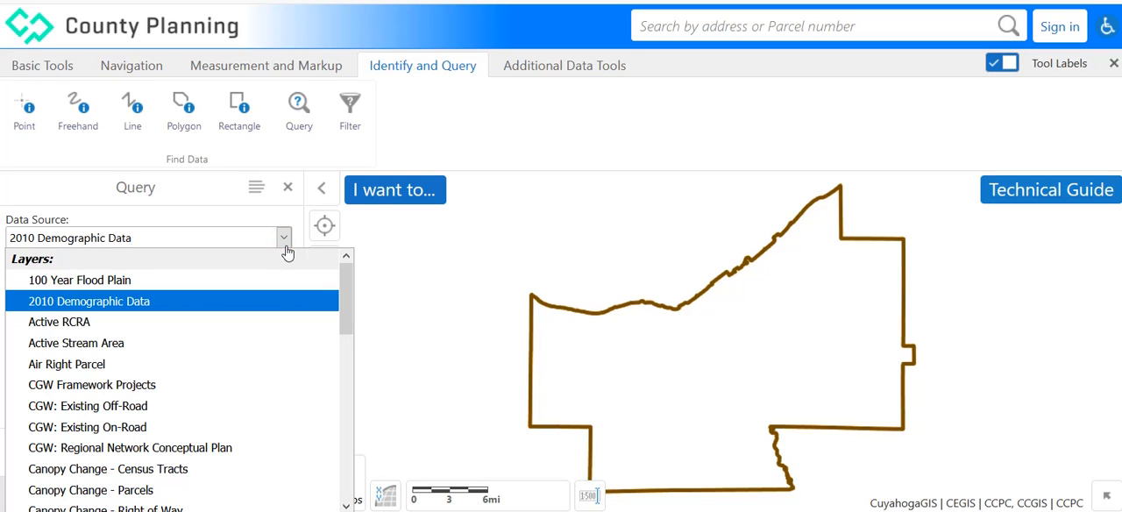
pyautogui.moveTo(346, 289); pyautogui.dragTo(350, 384)
pyautogui.click(76, 383)
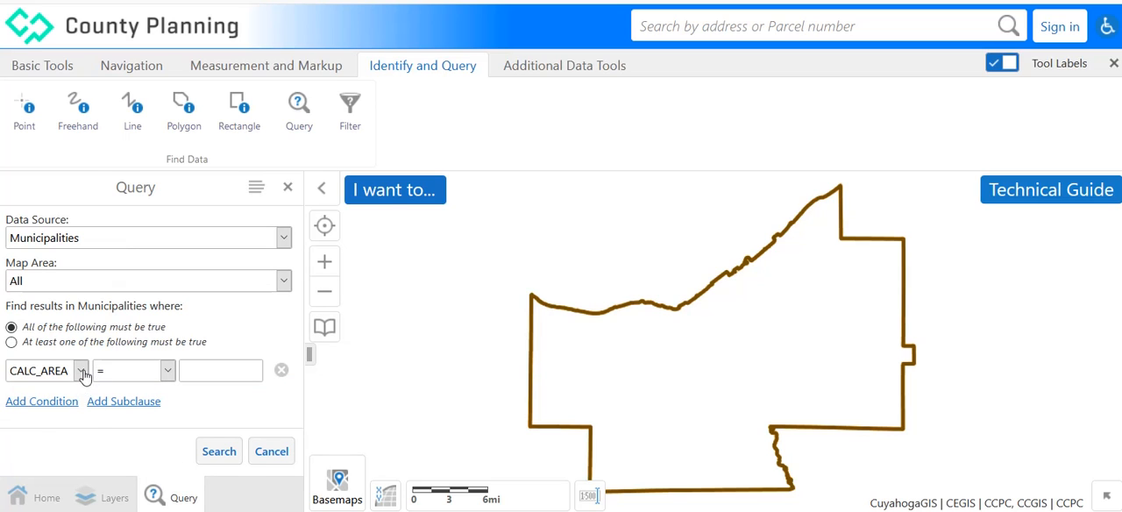
# Set the Municipalities query condition to CALC_AREA with the >= operator and the value 5.
pyautogui.click(81, 372)
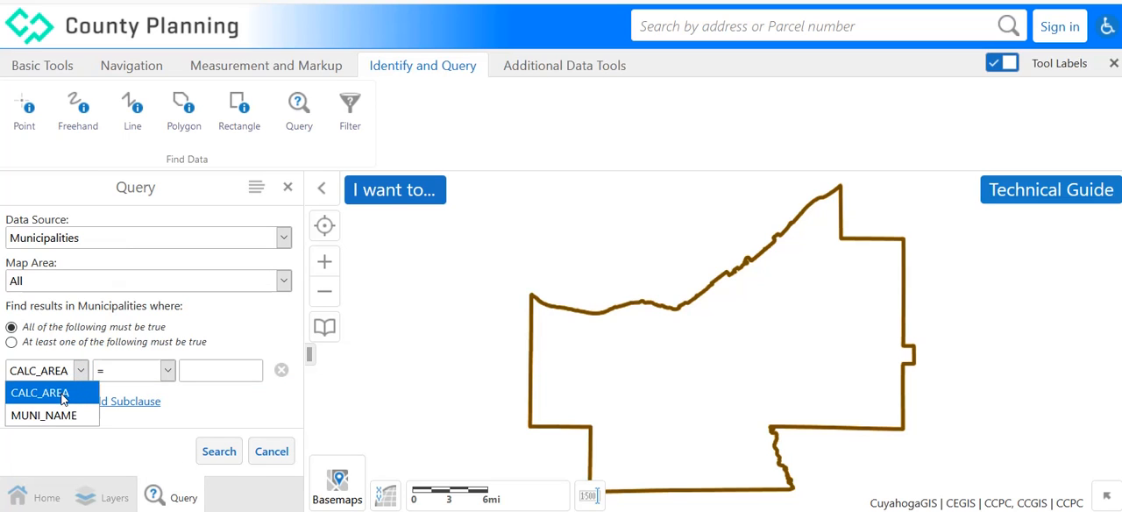
pyautogui.click(63, 396)
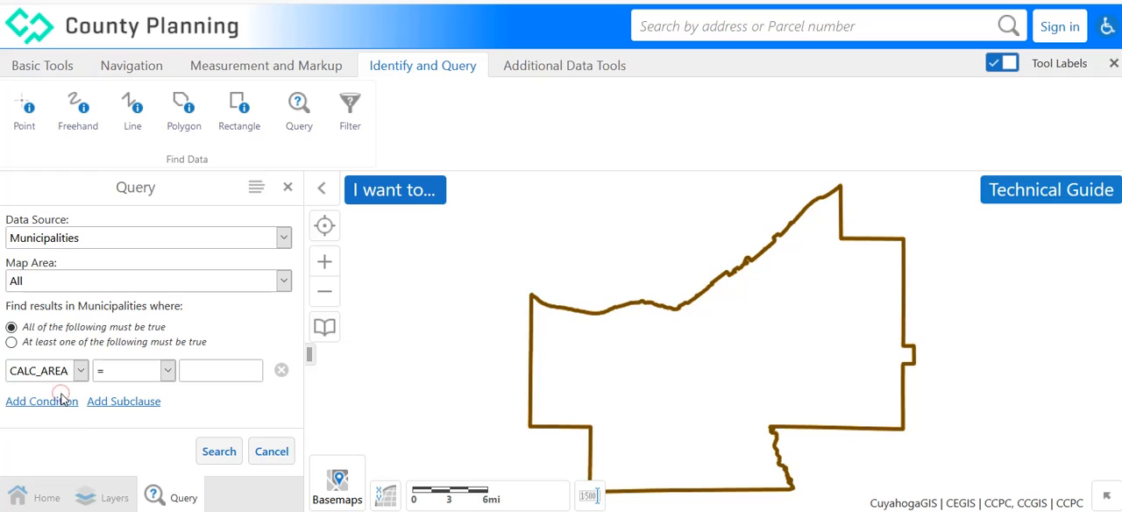
pyautogui.click(167, 371)
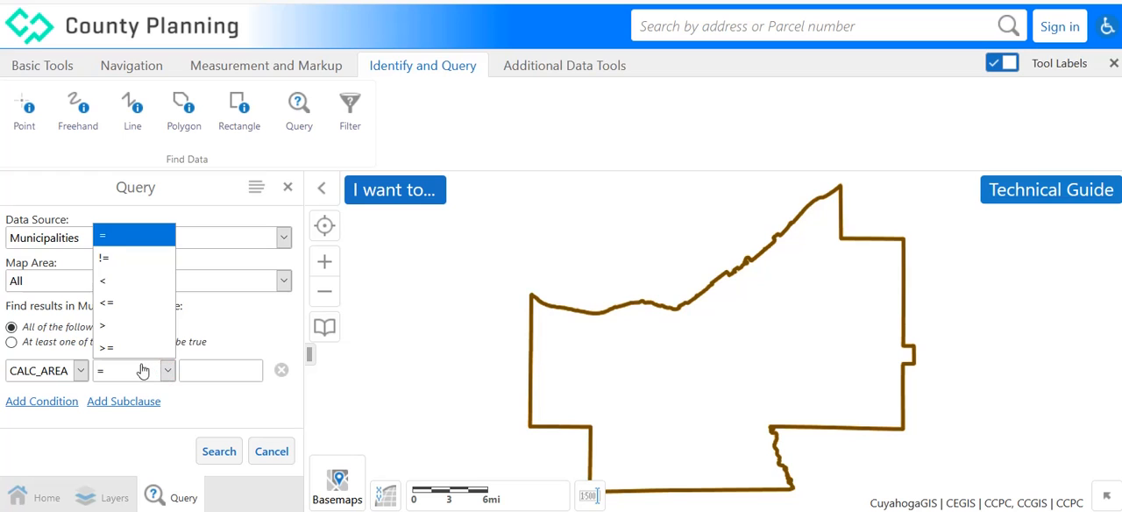
pyautogui.click(112, 350)
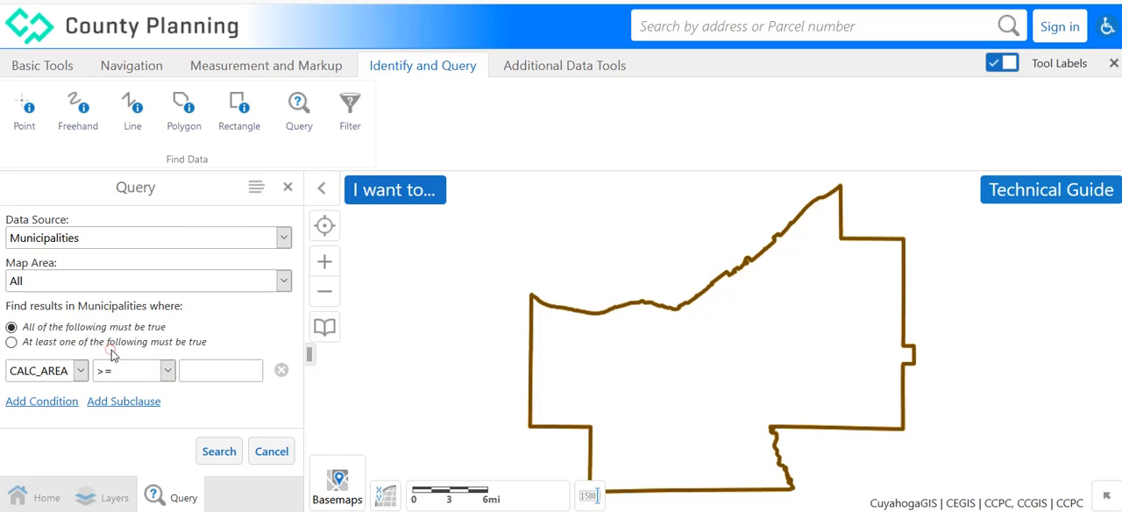
pyautogui.click(199, 369)
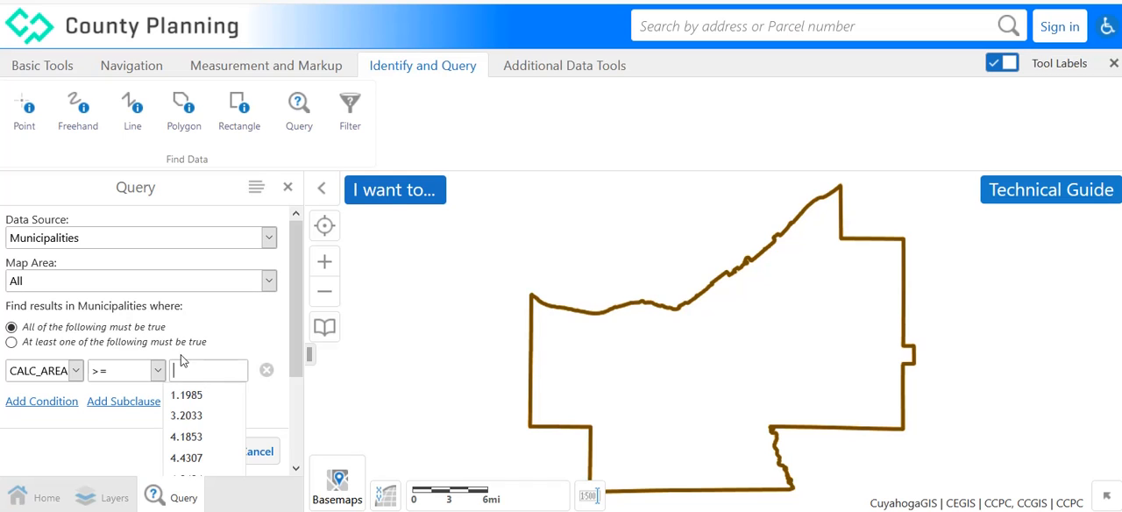
pyautogui.write('5')
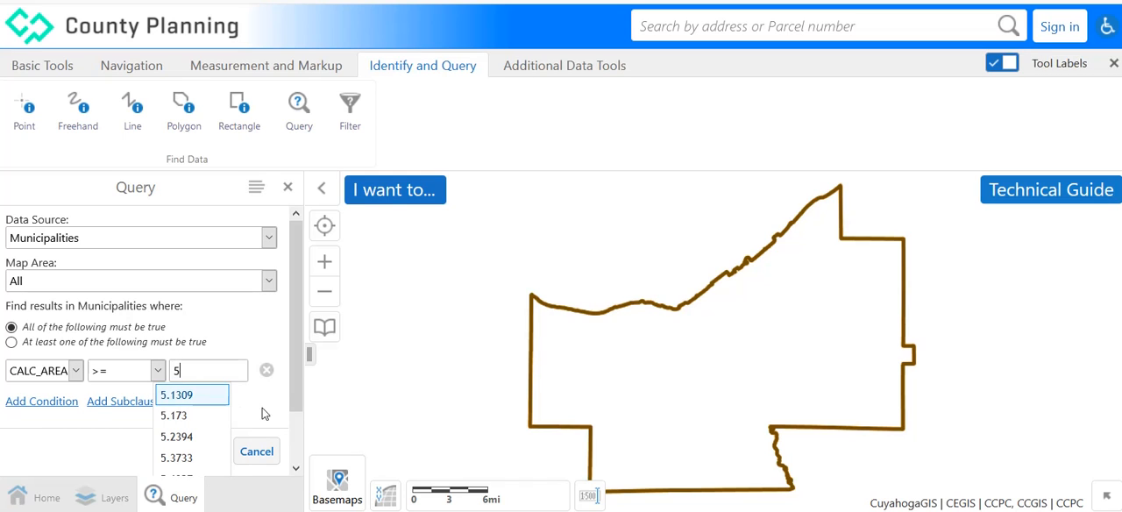
pyautogui.click(224, 369)
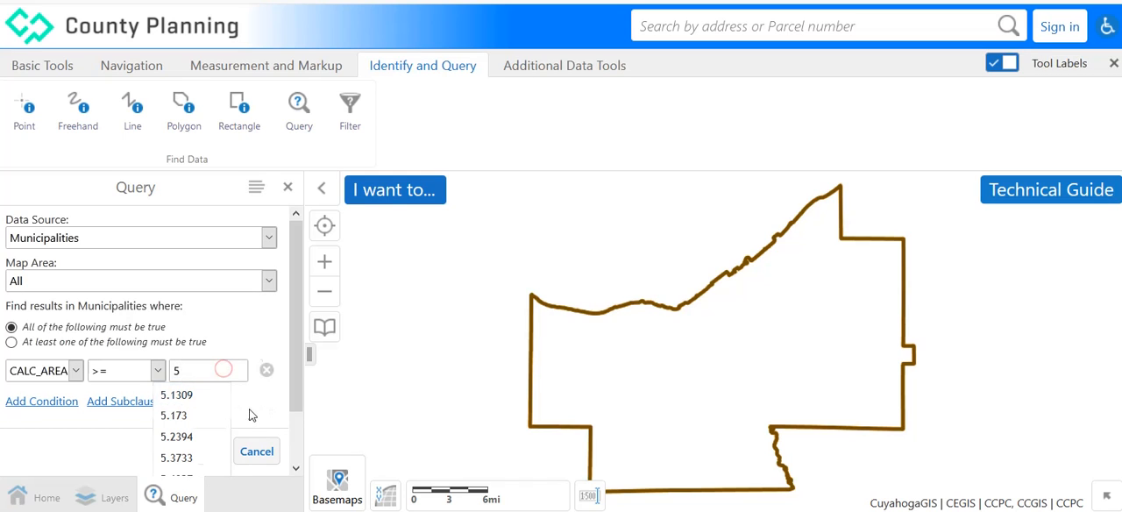
pyautogui.click(249, 409)
# Run the municipality area query, review the matching municipalities, and close the results.
pyautogui.click(219, 452)
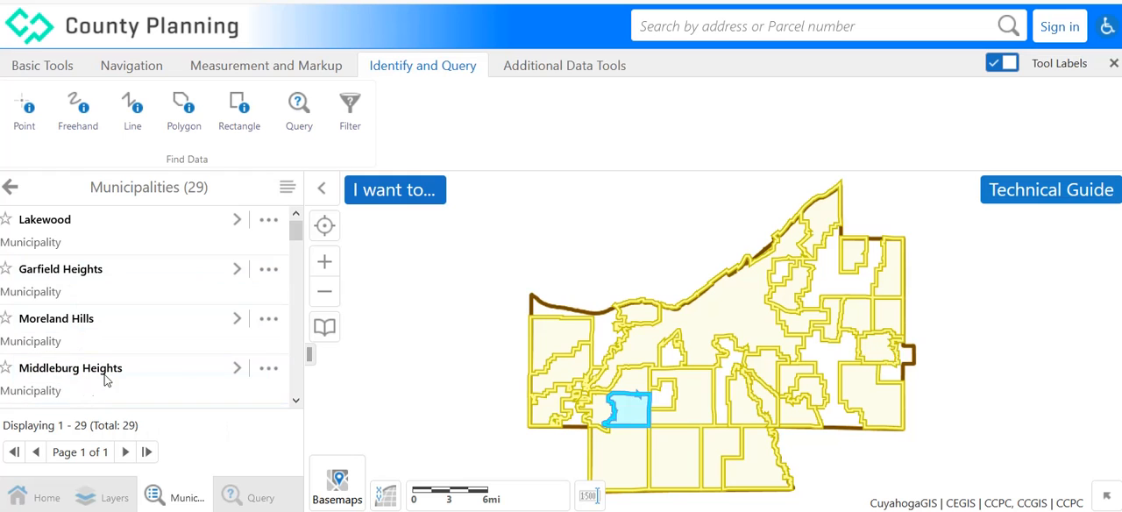
pyautogui.click(11, 188)
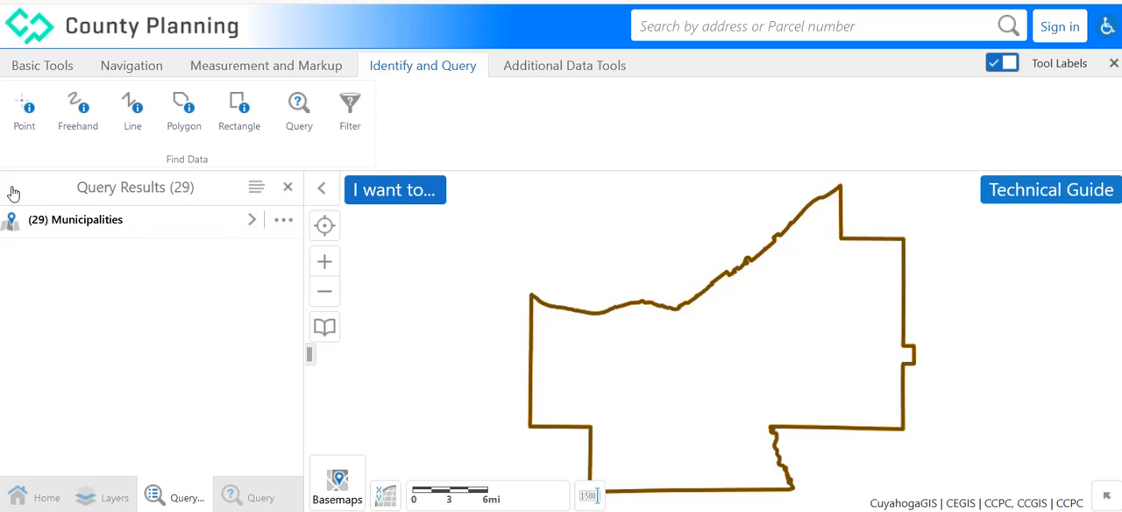
pyautogui.click(288, 189)
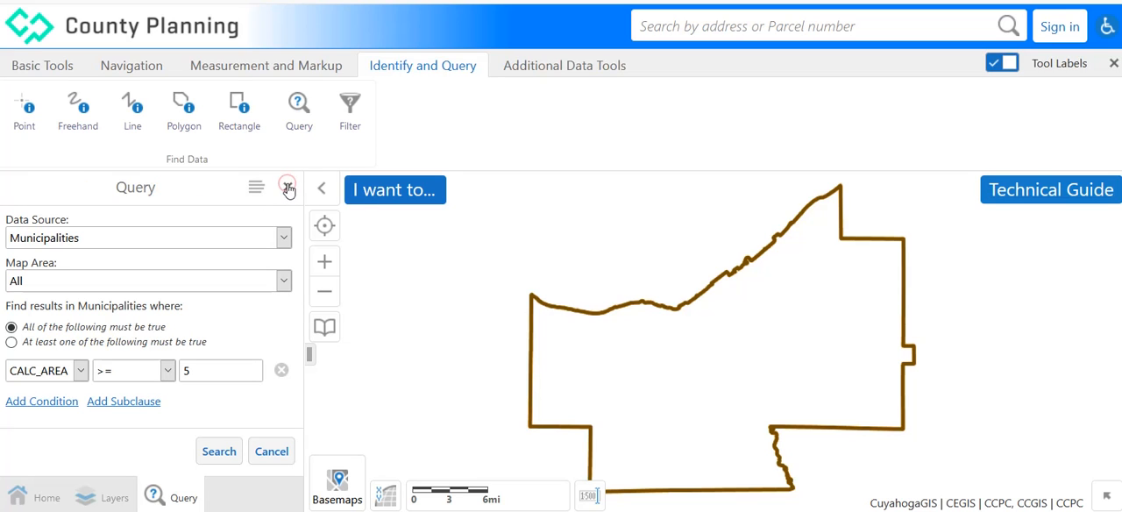
# Rerun the municipality query with the CALC_AREA operator changed to <=, and close its results.
pyautogui.click(169, 373)
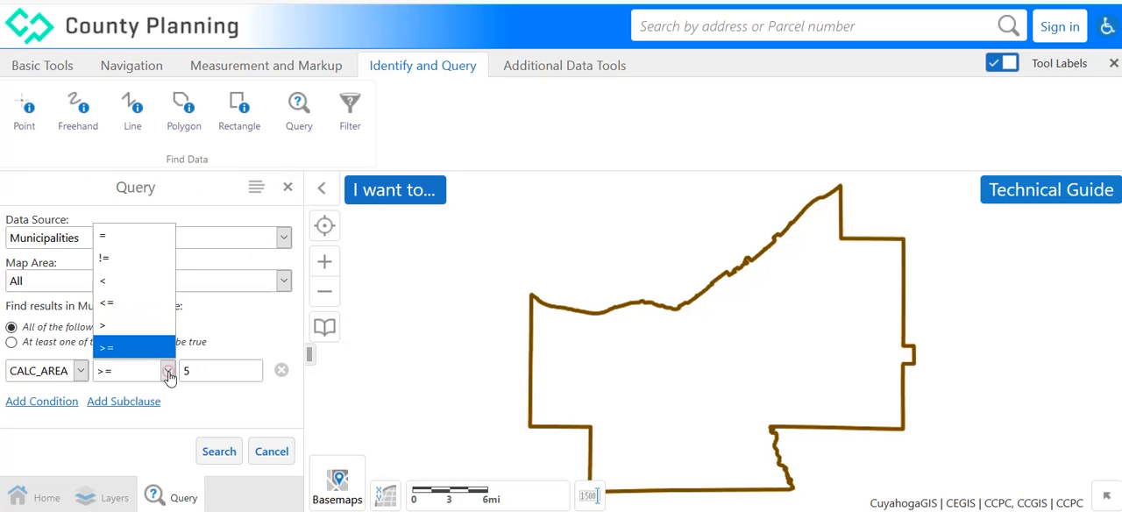
pyautogui.click(111, 304)
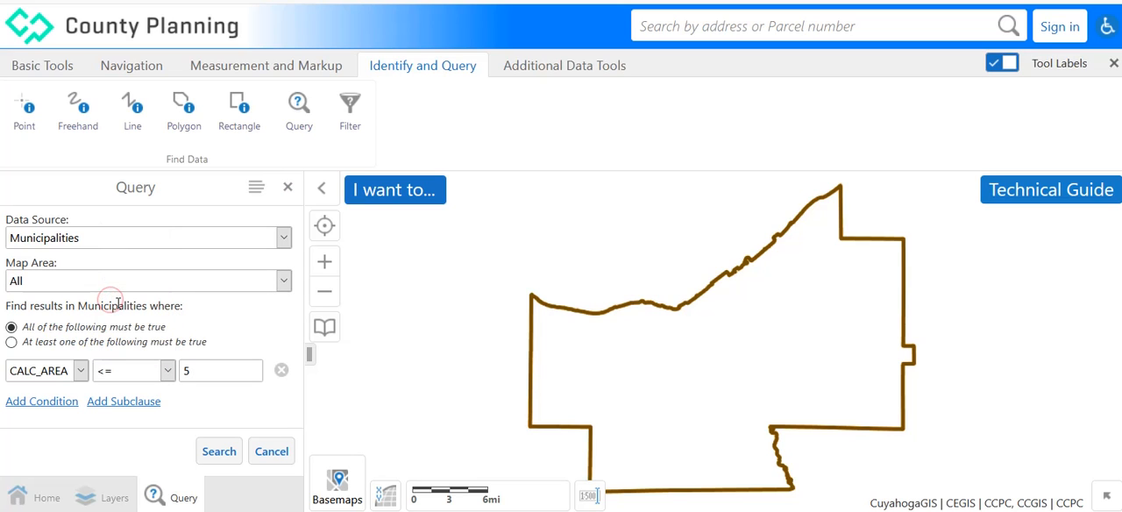
pyautogui.click(225, 457)
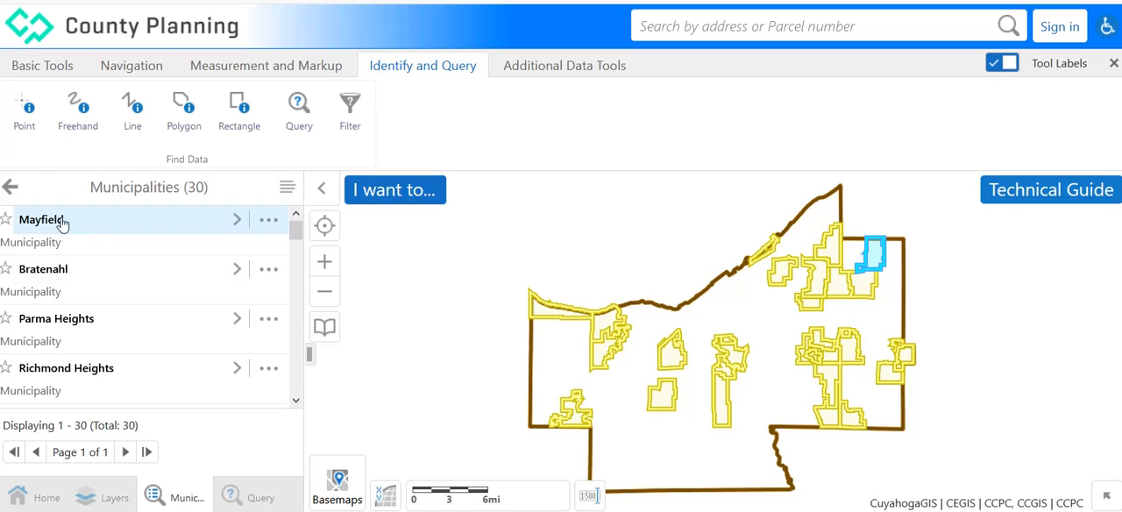
pyautogui.click(11, 187)
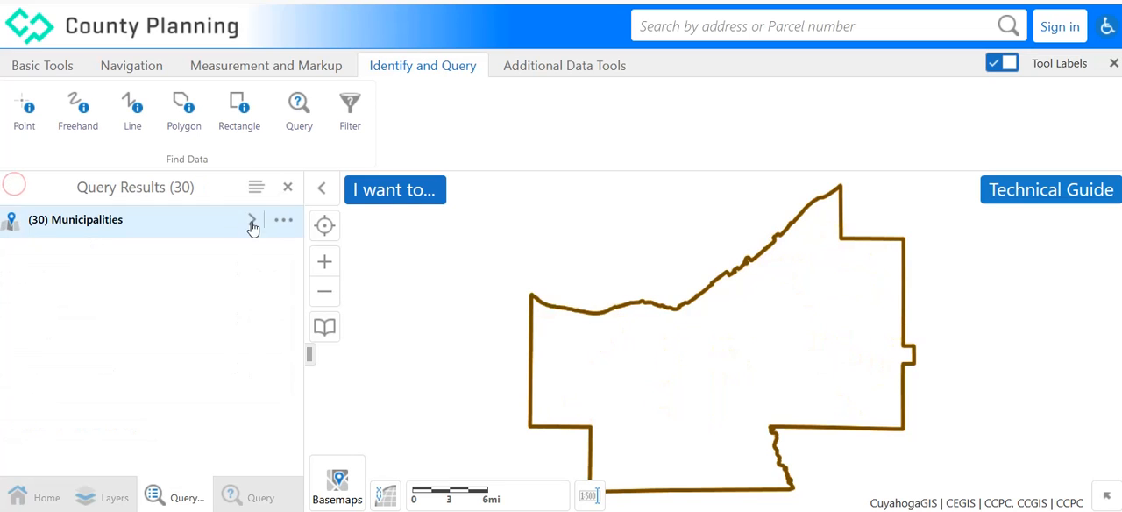
pyautogui.click(288, 187)
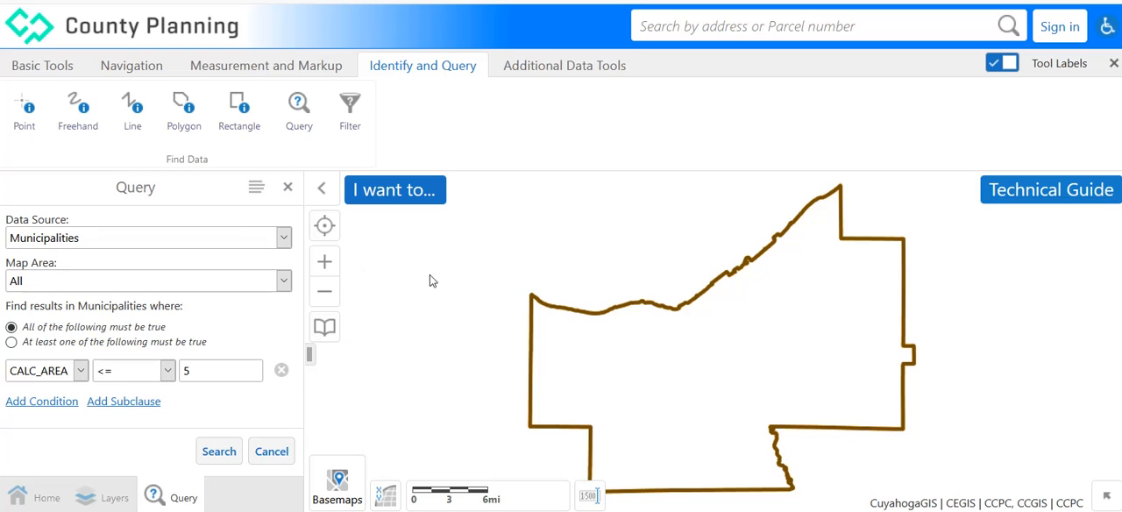
# Turn on the Municipalities layer in the Political group and return to the query form.
pyautogui.click(324, 265)
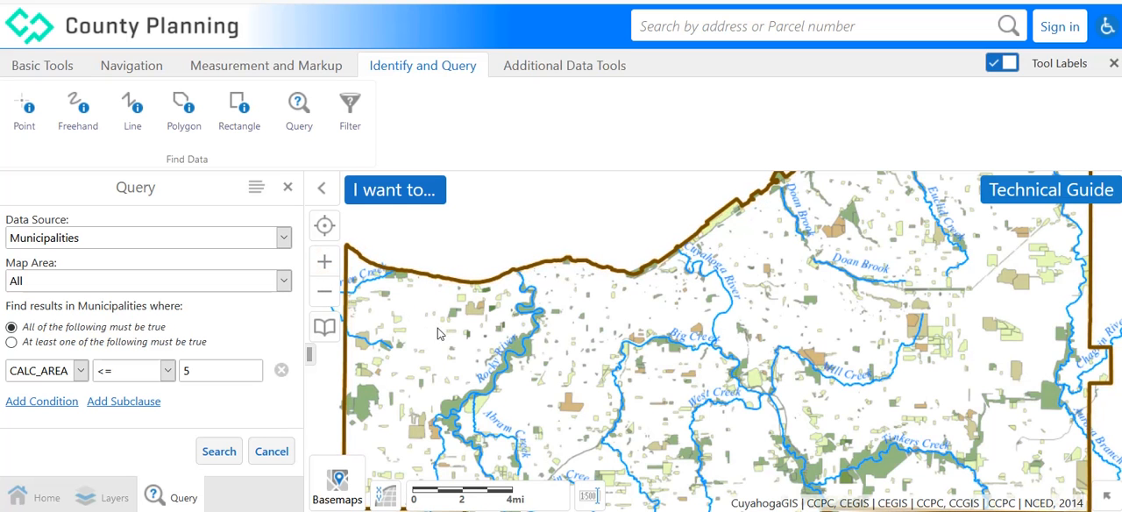
pyautogui.moveTo(561, 364); pyautogui.dragTo(566, 313)
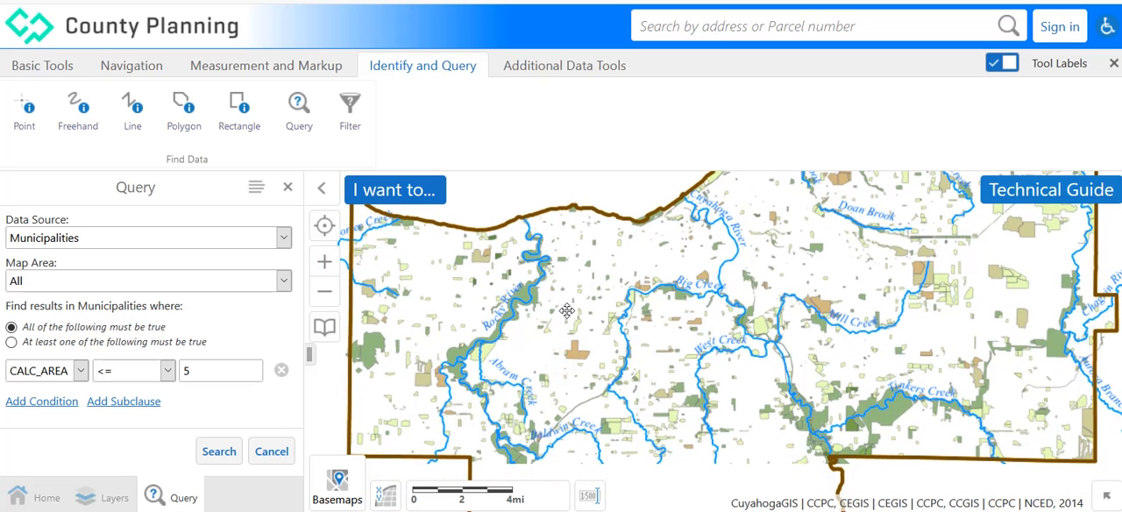
pyautogui.click(111, 496)
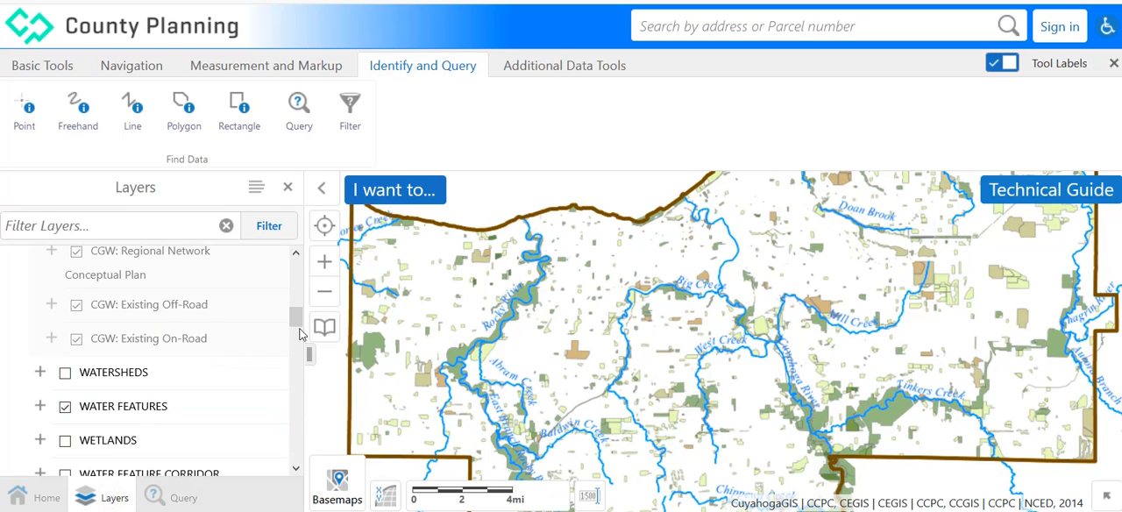
pyautogui.moveTo(295, 317); pyautogui.dragTo(292, 280)
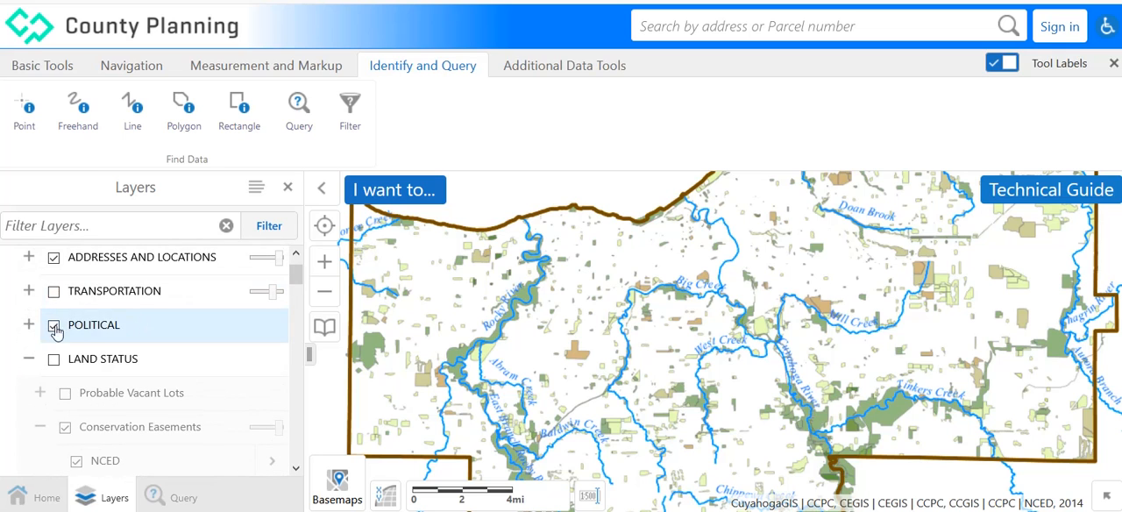
pyautogui.click(28, 324)
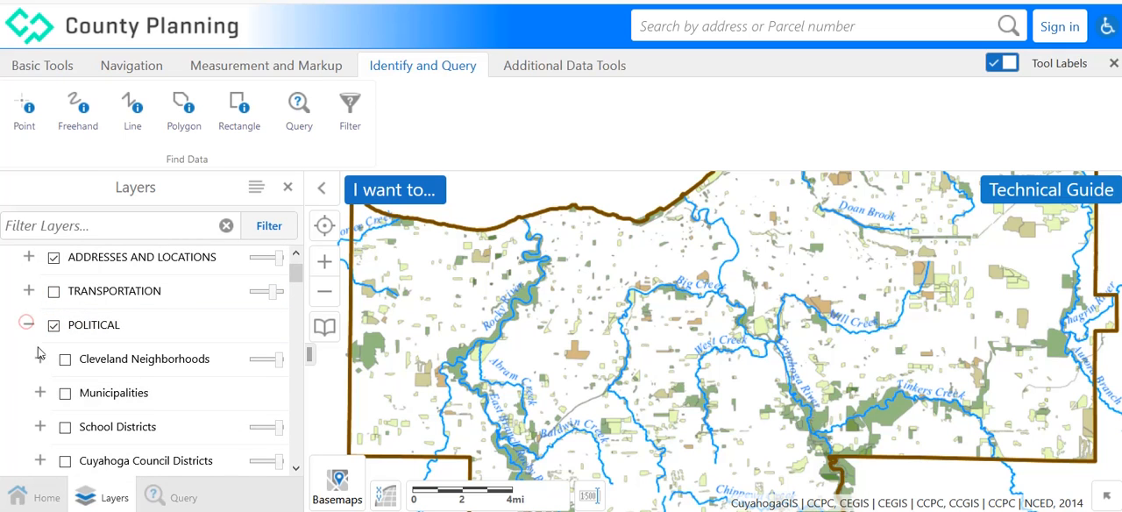
pyautogui.click(65, 392)
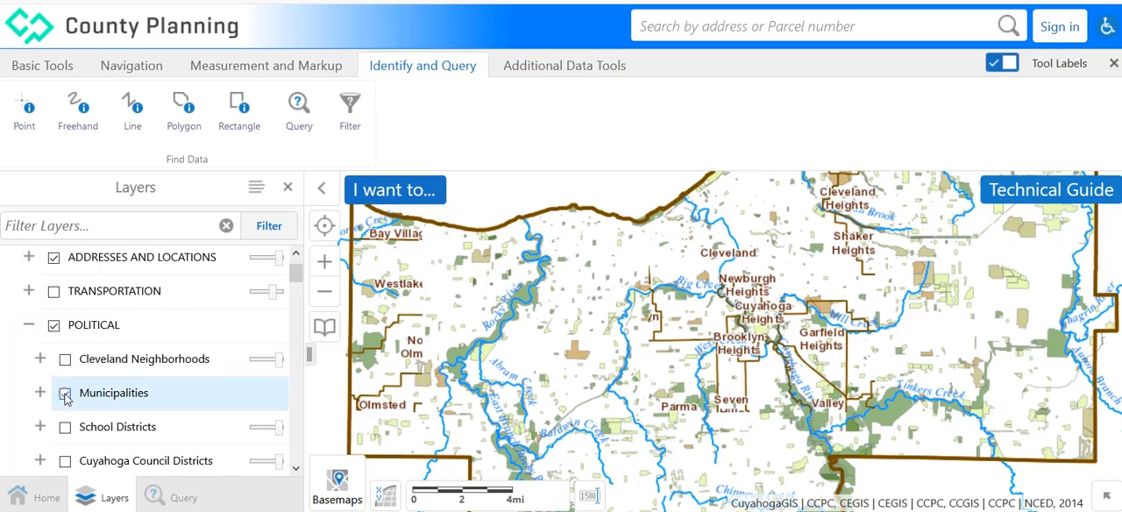
pyautogui.click(179, 498)
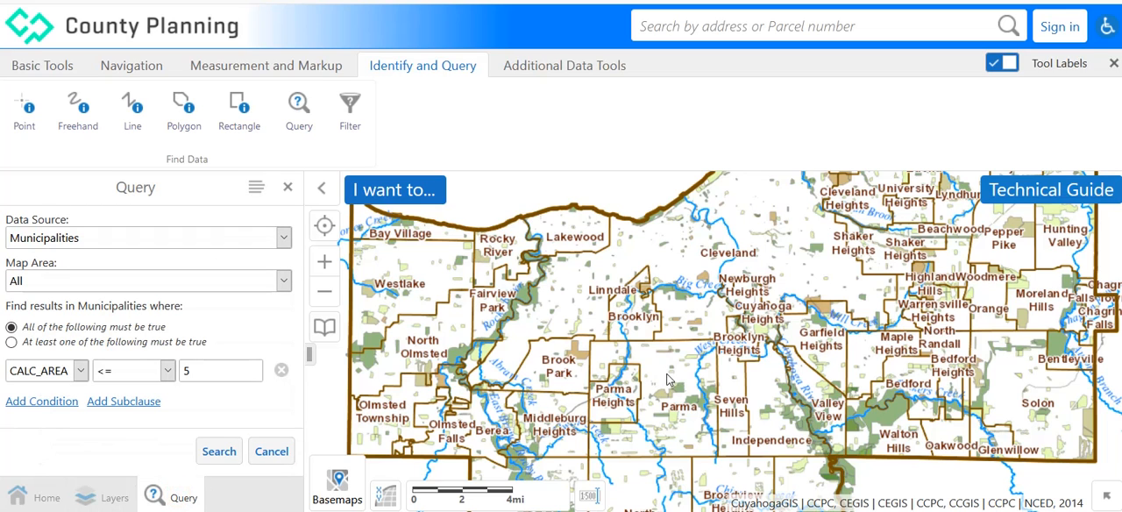
pyautogui.moveTo(676, 386); pyautogui.dragTo(791, 399)
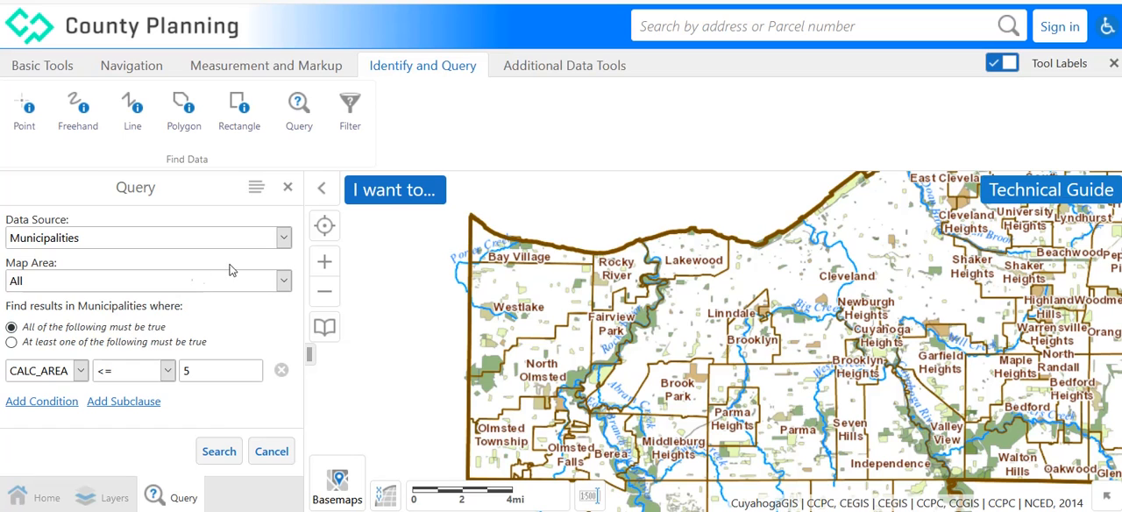
# Set the query's data source to 2010 Demographic Data.
pyautogui.click(284, 237)
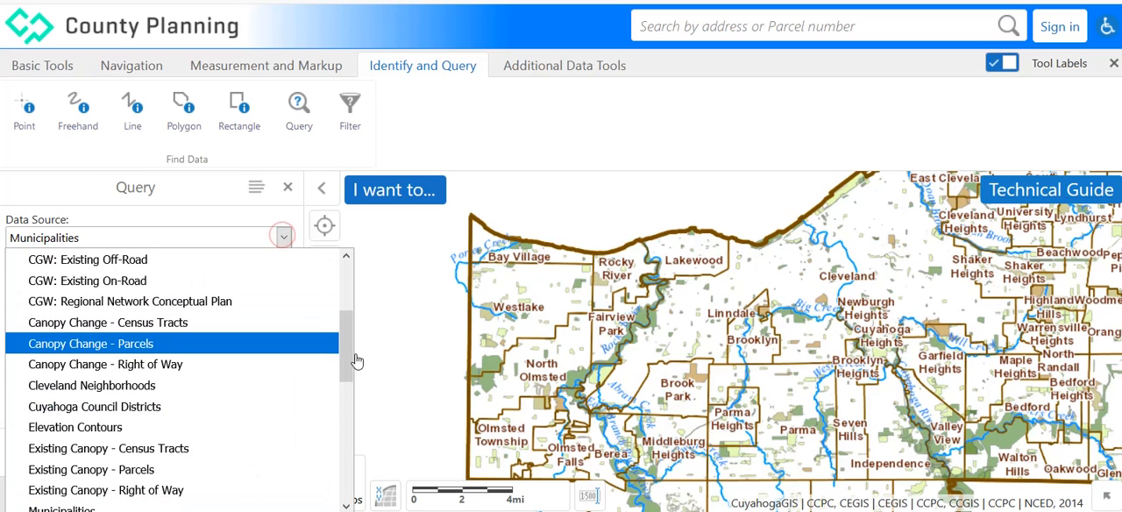
pyautogui.scroll(3, 349, 359)
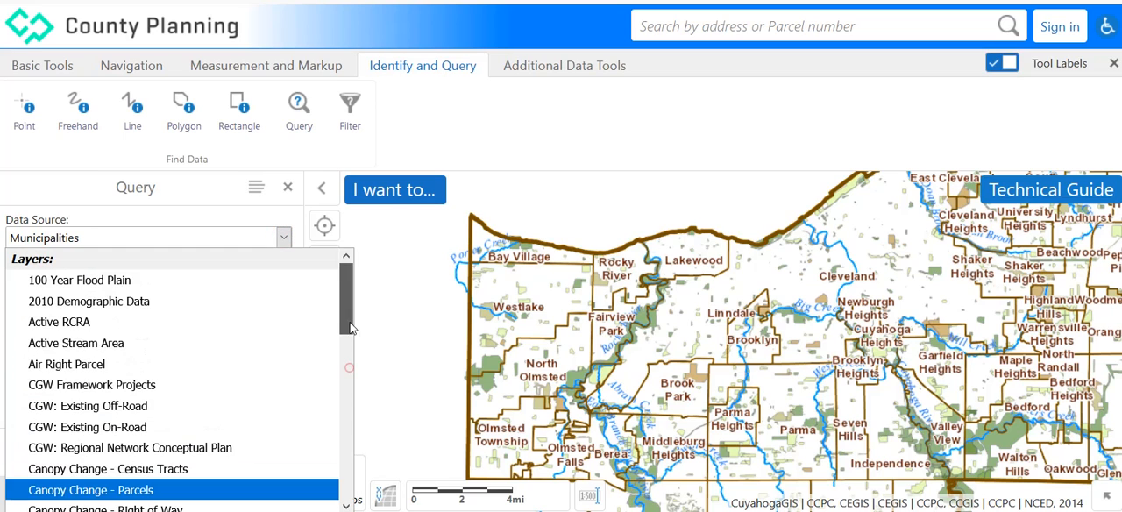
pyautogui.click(117, 304)
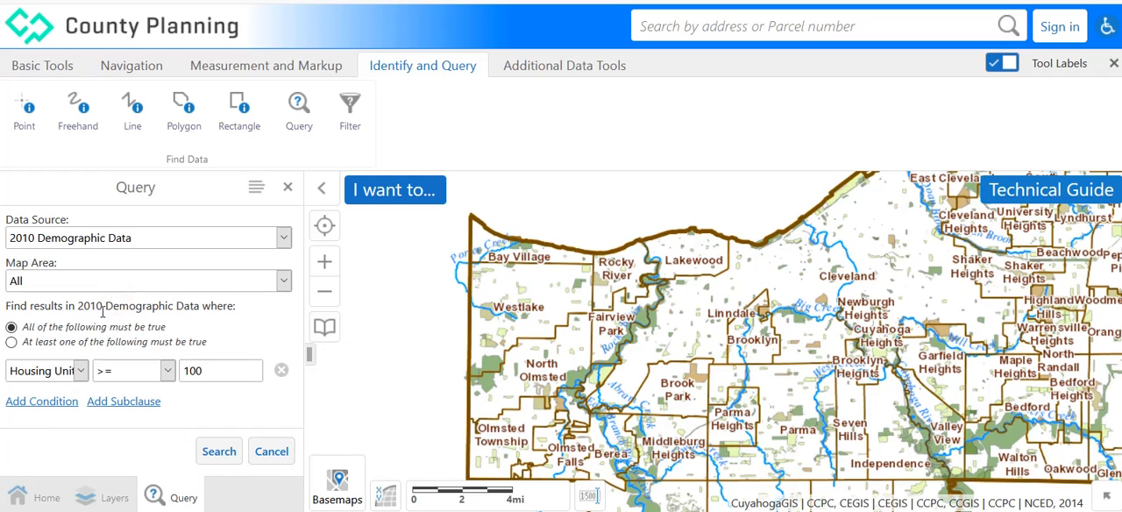
# Set the demographic query condition to Percent Age 65 or Older with the >= operator and the value 30%.
pyautogui.click(79, 375)
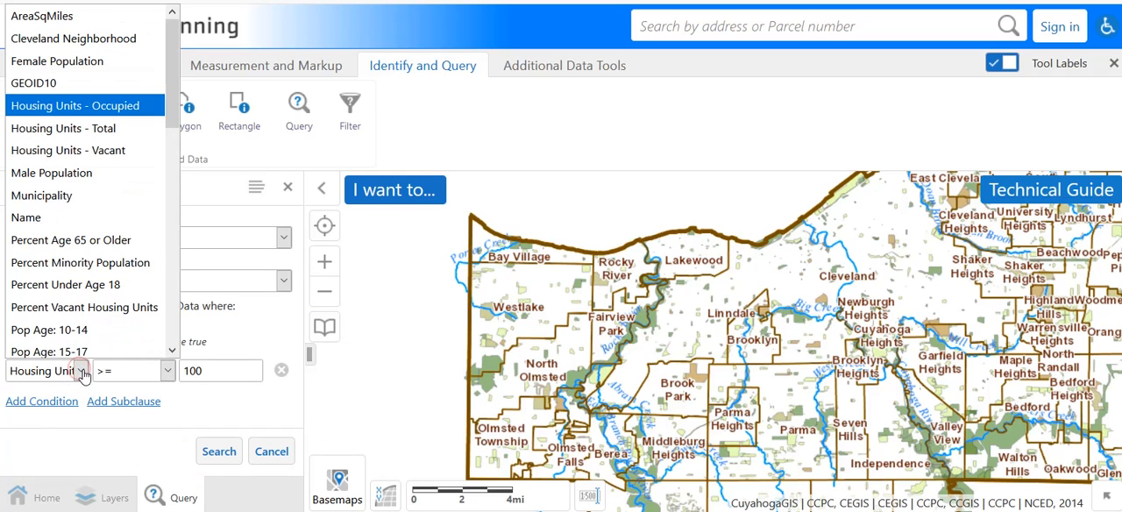
pyautogui.click(91, 235)
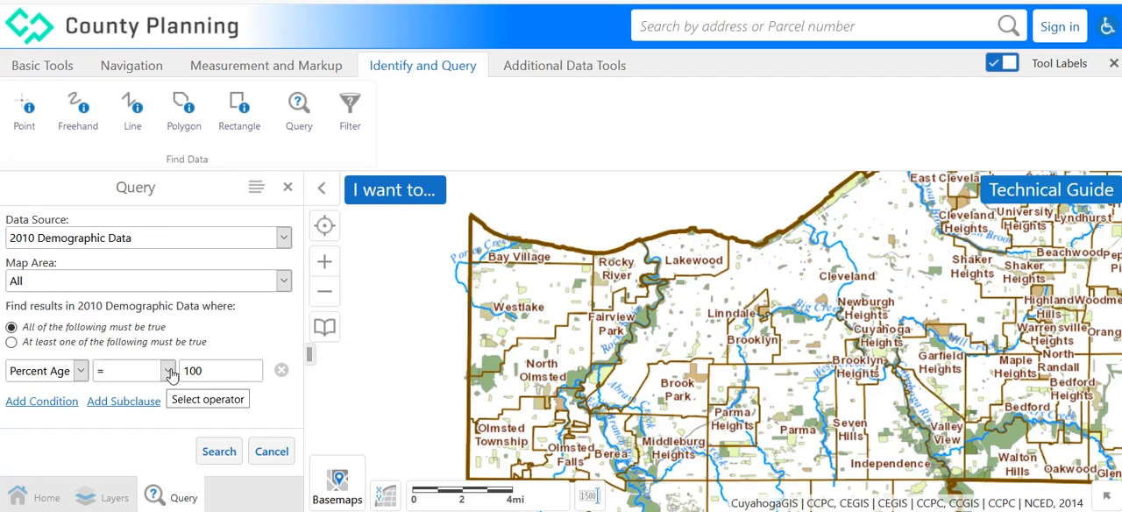
pyautogui.click(168, 375)
pyautogui.click(132, 348)
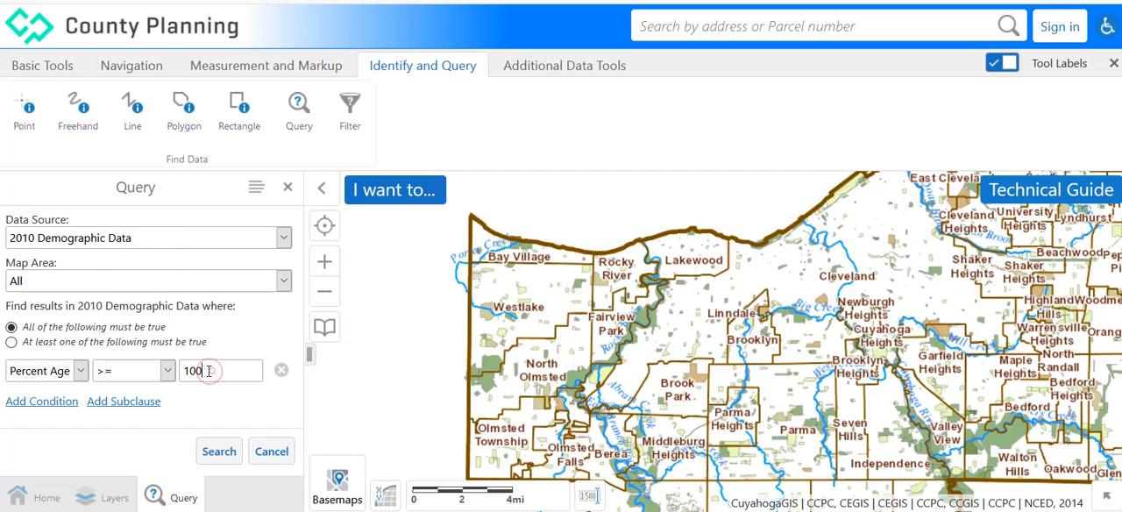
pyautogui.moveTo(212, 370); pyautogui.dragTo(163, 373)
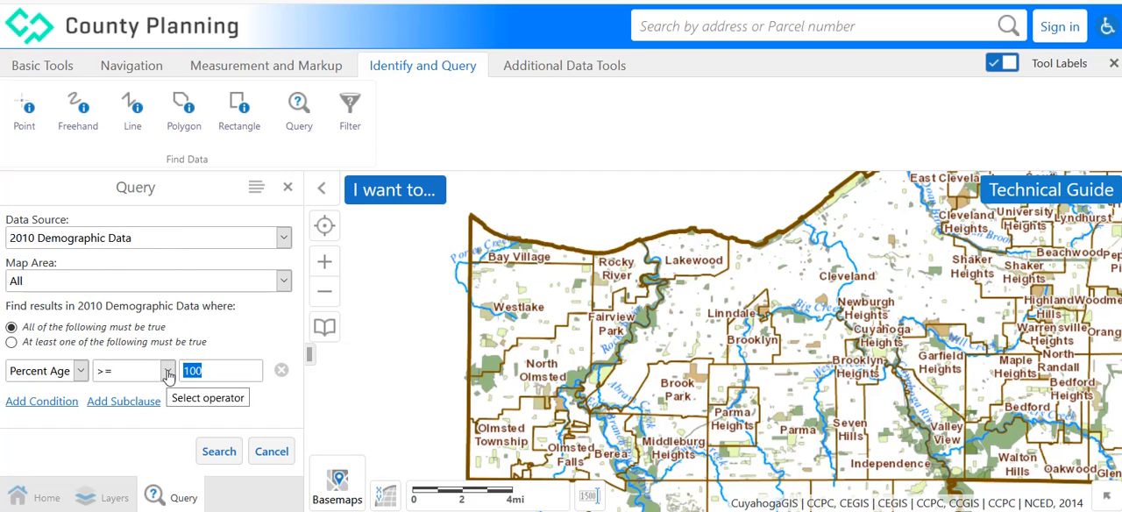
pyautogui.write('30')
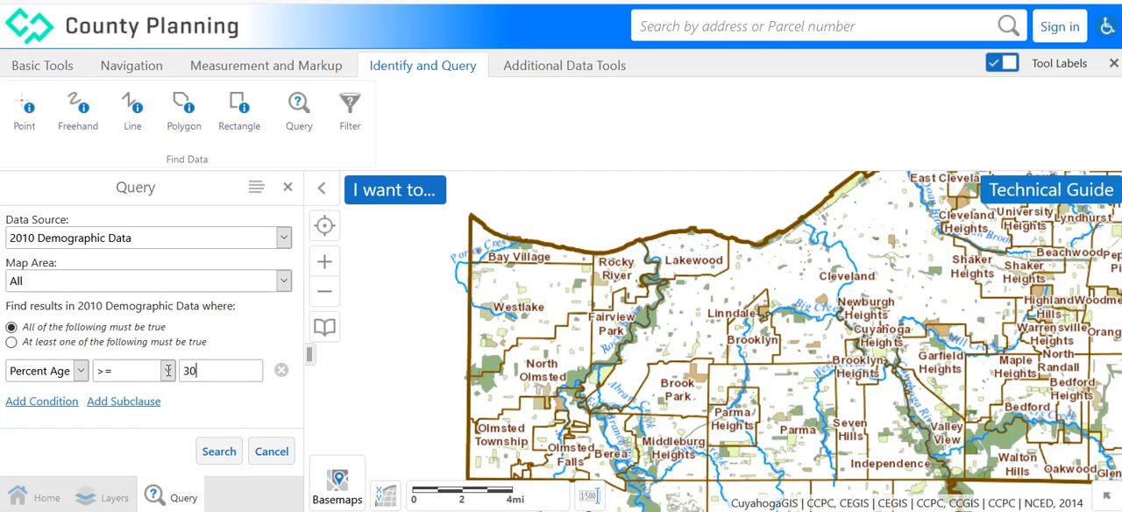
pyautogui.write('%')
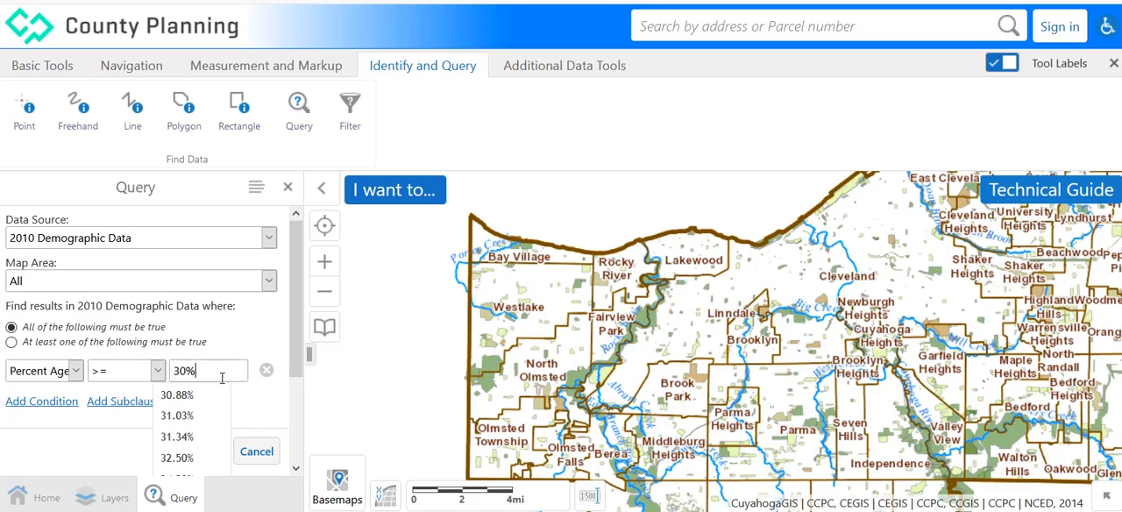
pyautogui.click(270, 395)
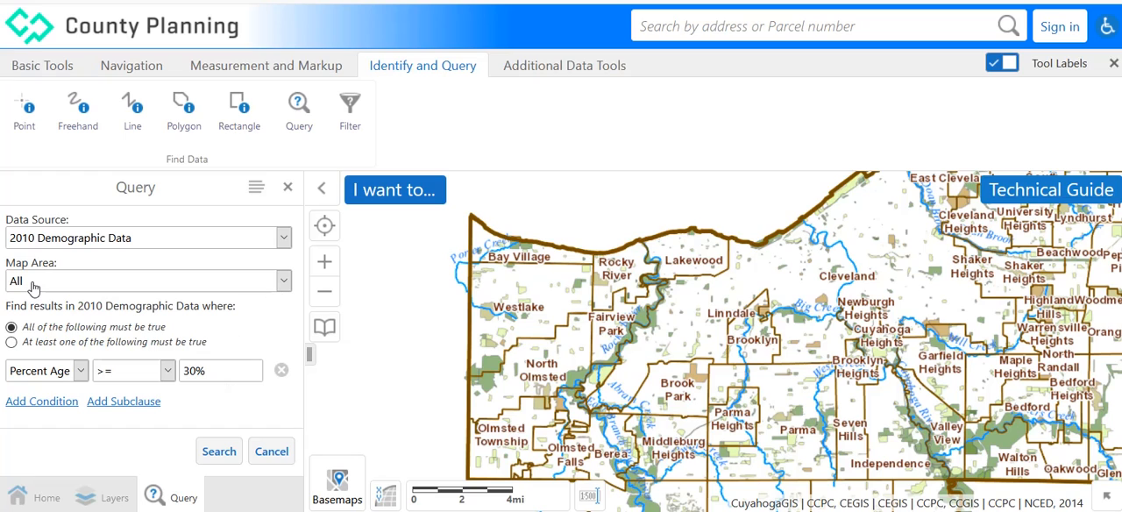
# Run the age-percentage query across the entire map area and close its results.
pyautogui.click(221, 454)
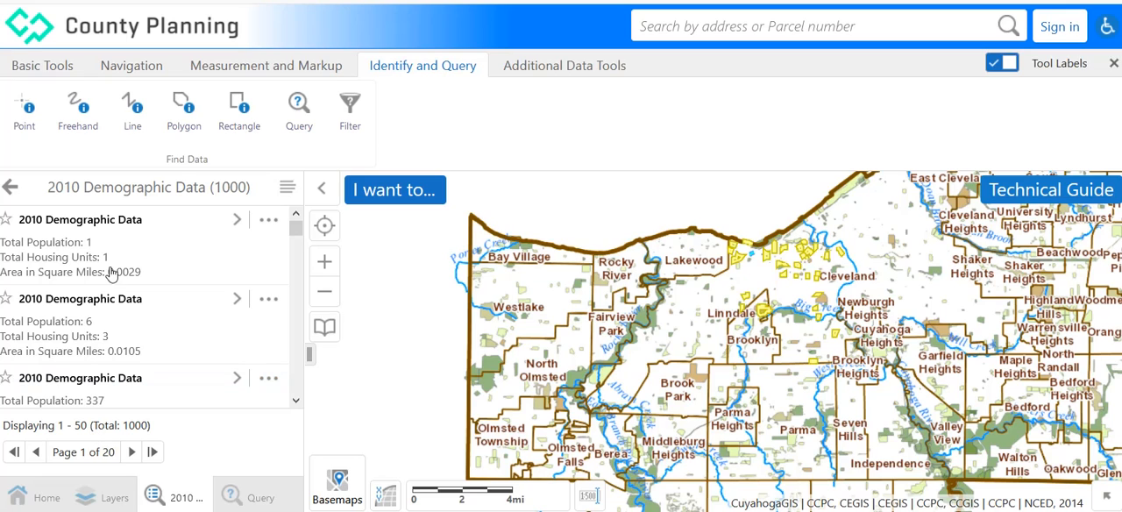
pyautogui.click(10, 190)
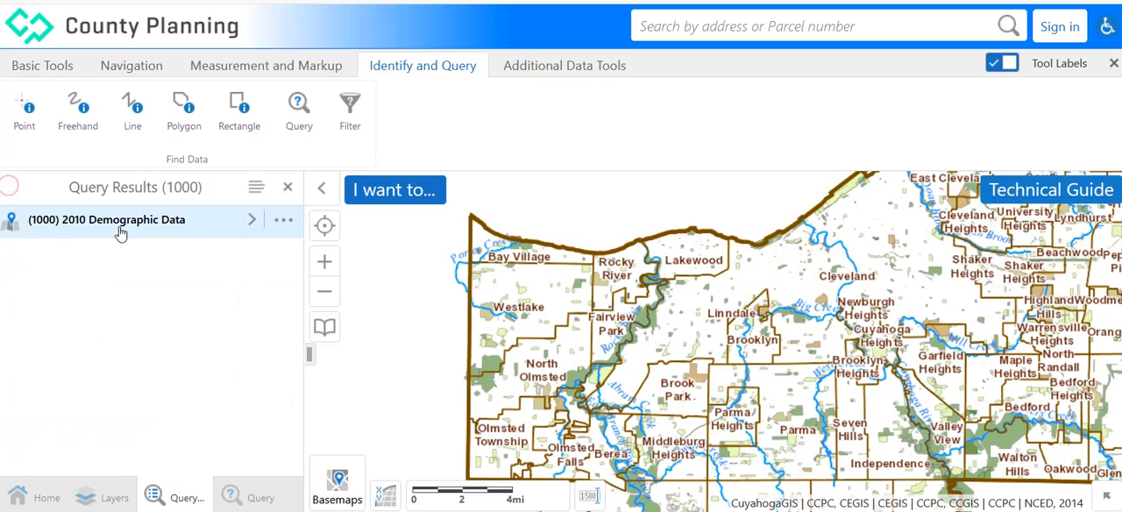
pyautogui.click(288, 190)
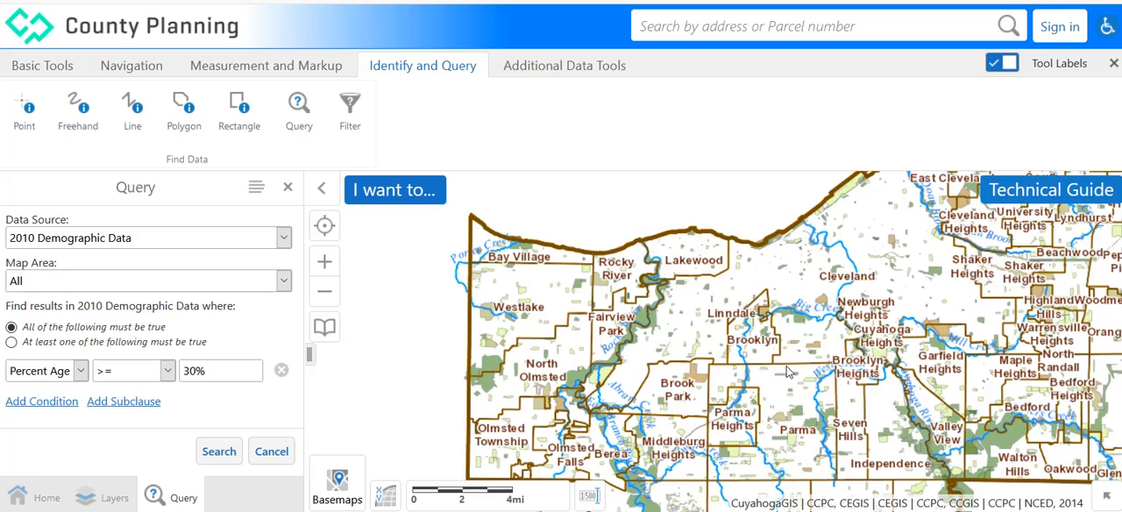
# Limit the query's map area to Current Extent, framed around Westlake, Fairview Park and Brooklyn.
pyautogui.moveTo(786, 373); pyautogui.dragTo(825, 381)
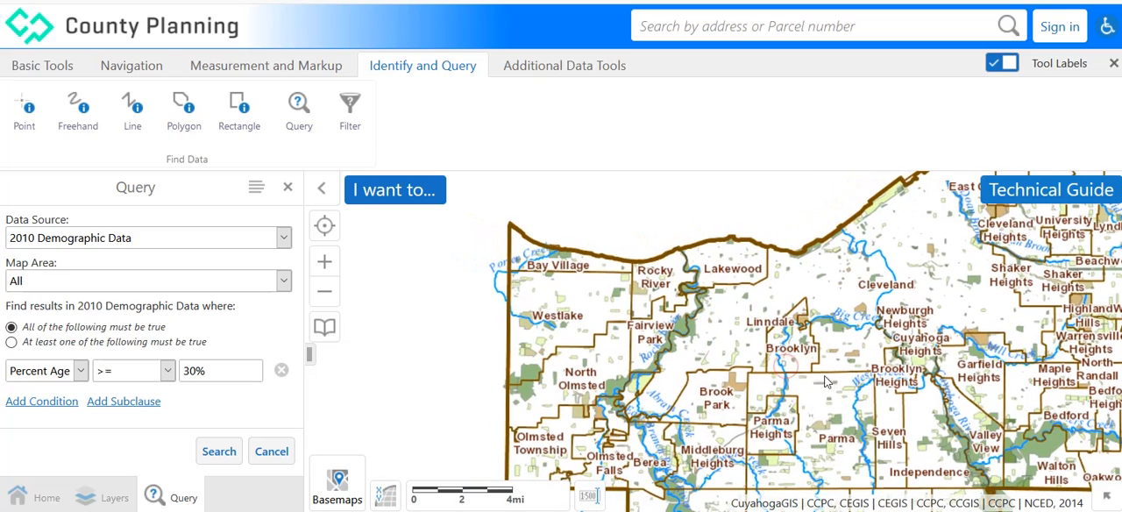
pyautogui.click(324, 263)
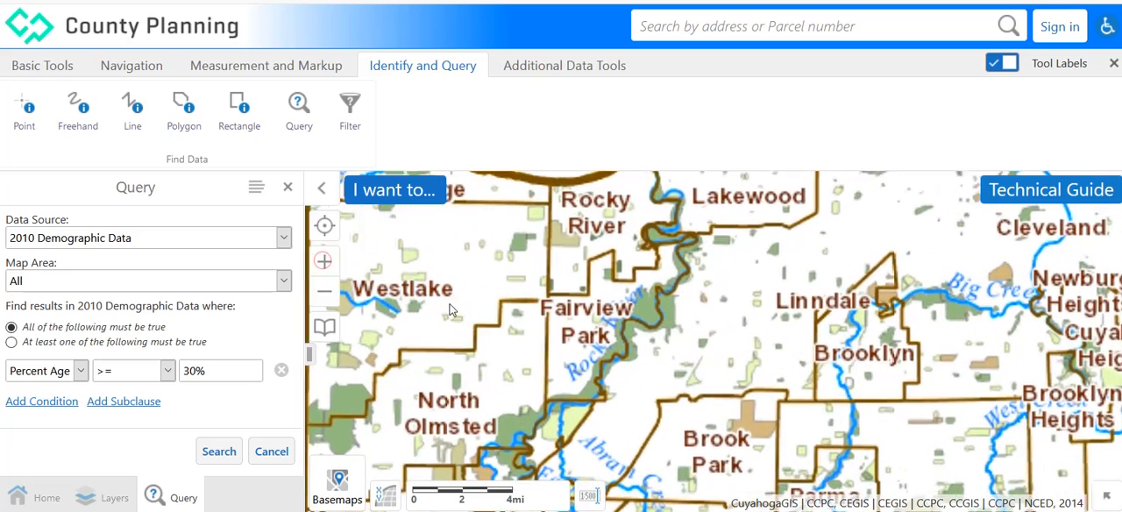
pyautogui.moveTo(683, 341); pyautogui.dragTo(815, 346)
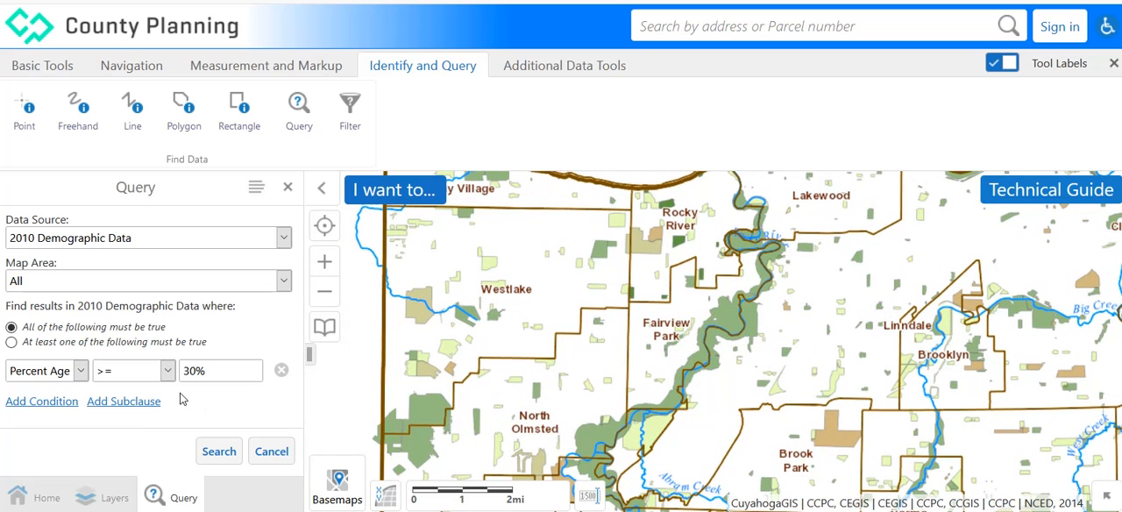
pyautogui.click(284, 280)
pyautogui.click(86, 331)
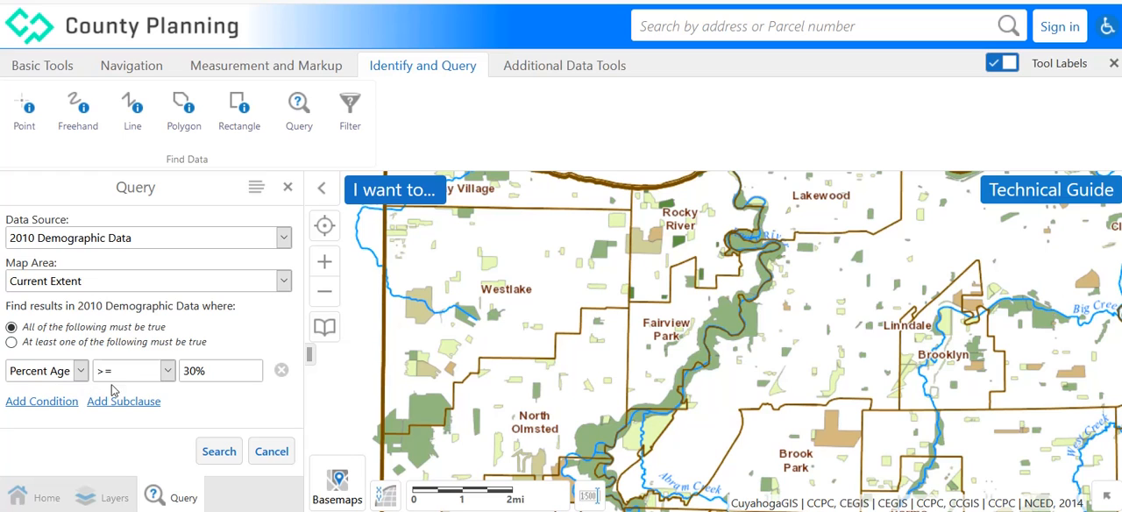
# Run the age-percentage query for the current extent, review result pages 1 to 5 on the map, and close the results.
pyautogui.click(219, 451)
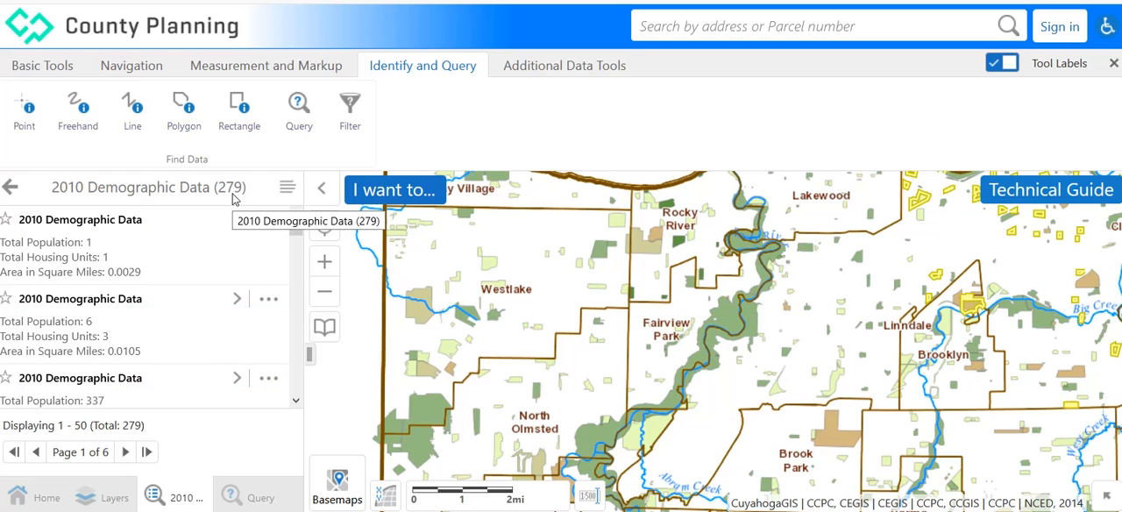
pyautogui.click(124, 452)
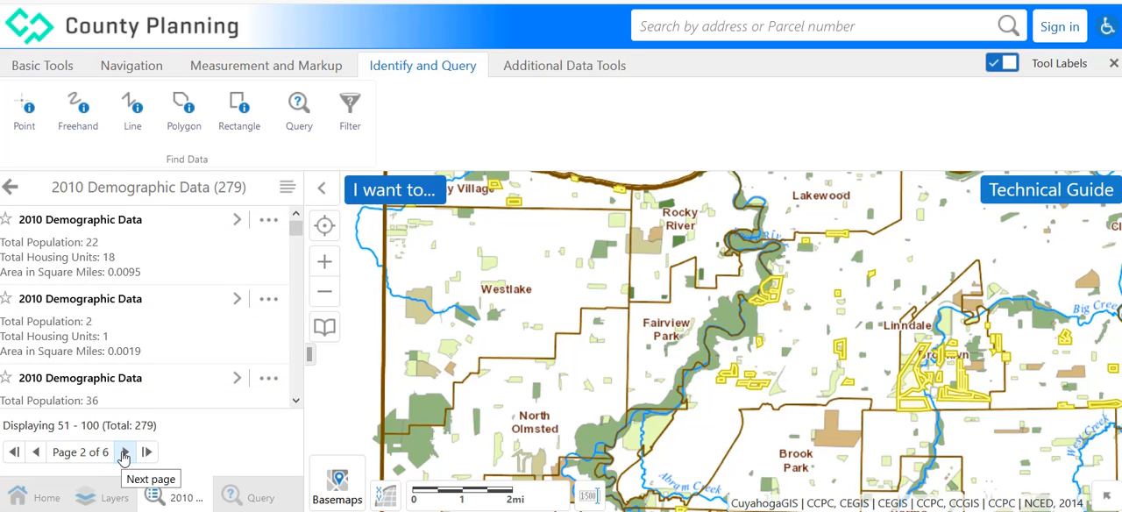
pyautogui.click(124, 453)
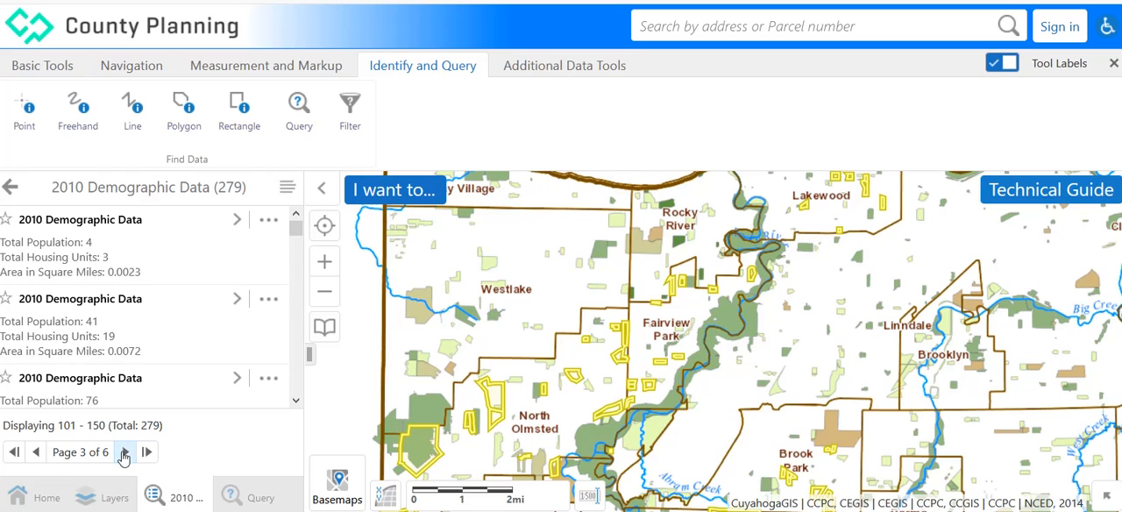
pyautogui.click(124, 452)
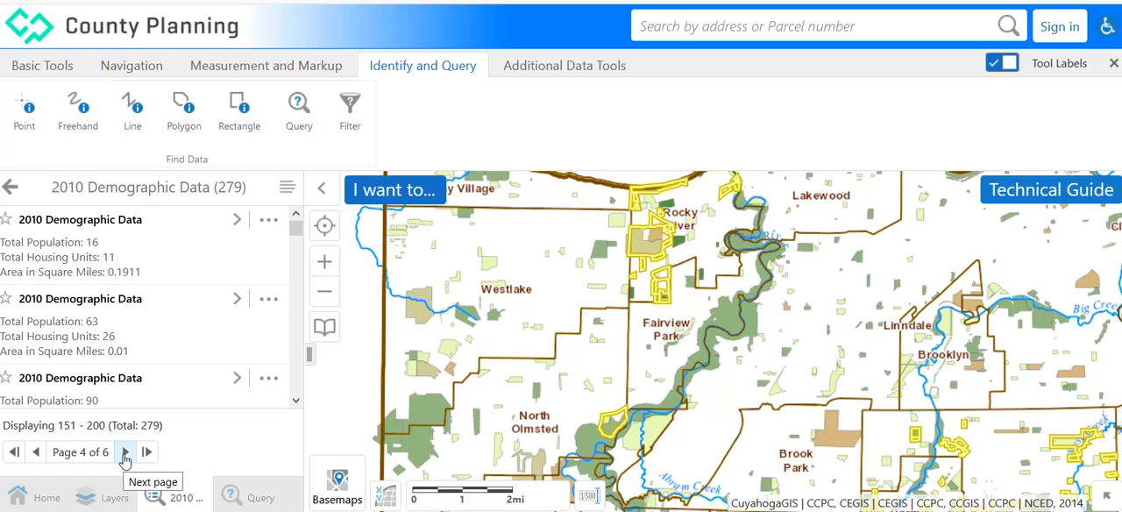
pyautogui.click(125, 452)
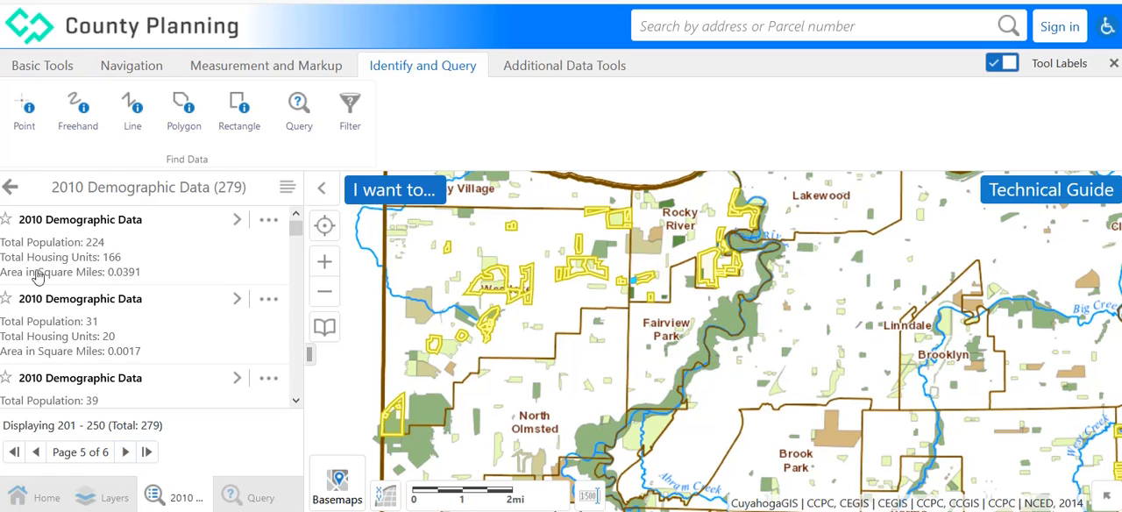
pyautogui.click(10, 191)
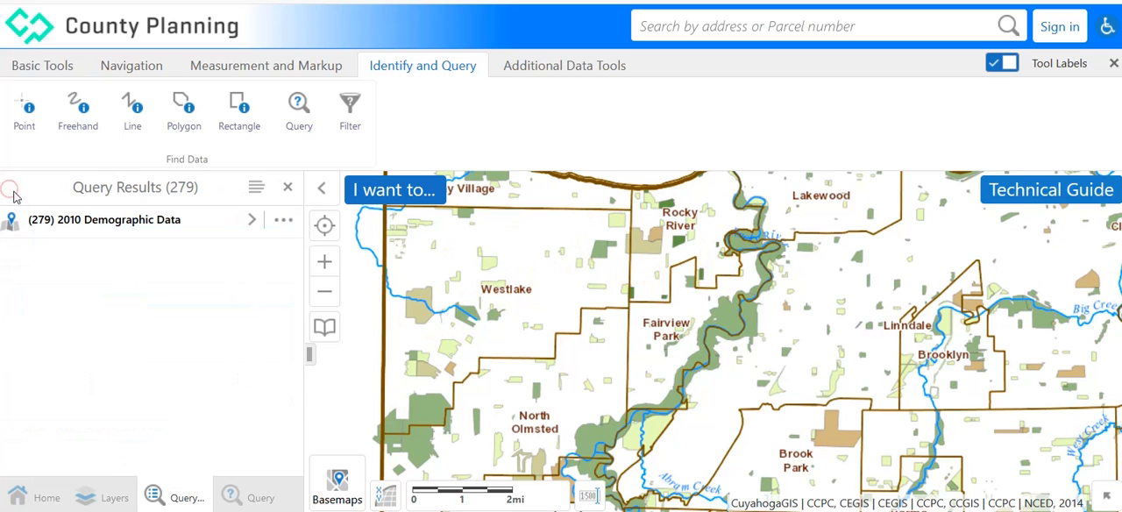
pyautogui.click(290, 190)
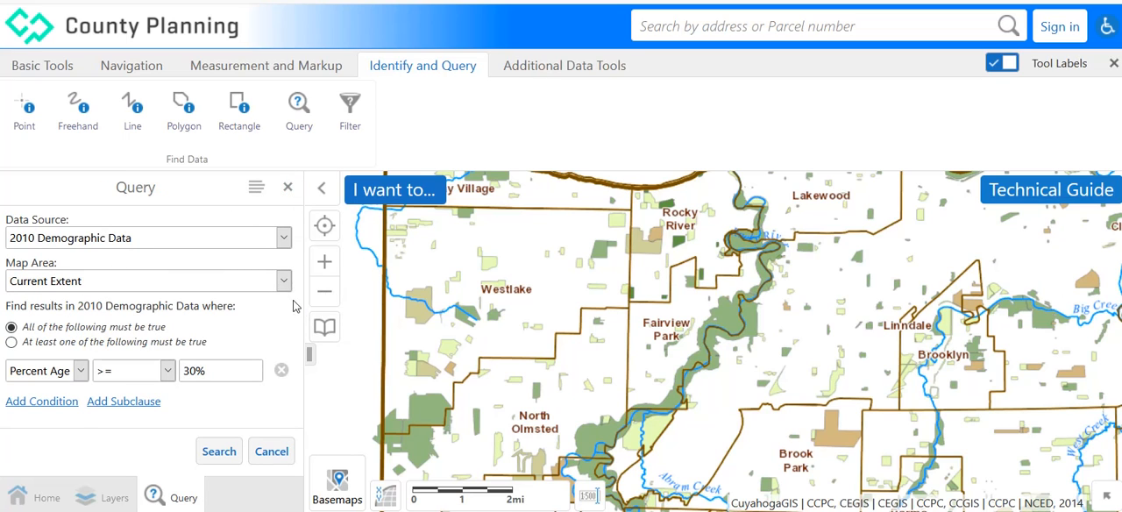
# Add a second condition requiring Municipality to contain Fairview Park, and run the combined query.
pyautogui.click(41, 401)
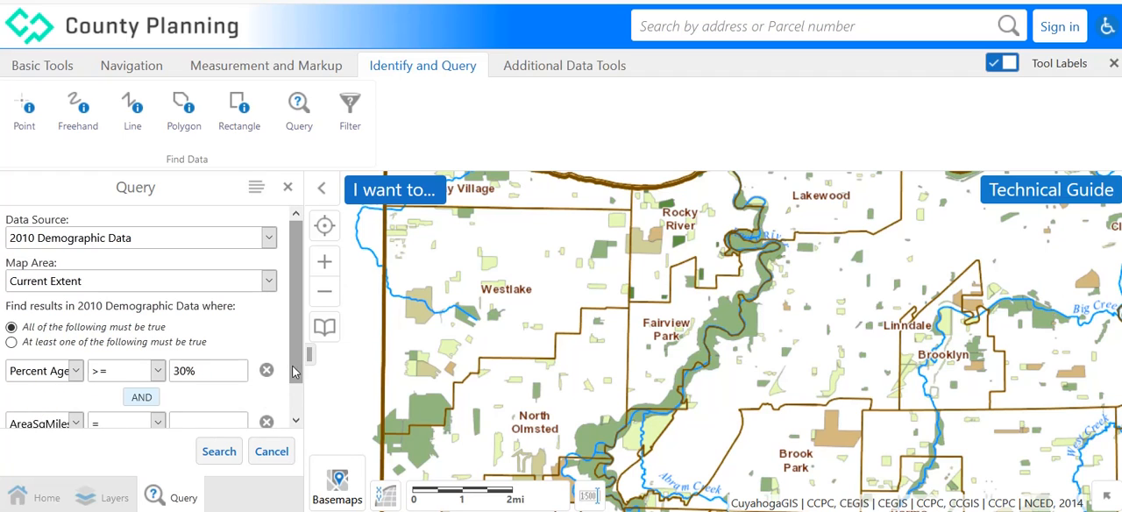
pyautogui.scroll(-1, 296, 410)
pyautogui.click(76, 391)
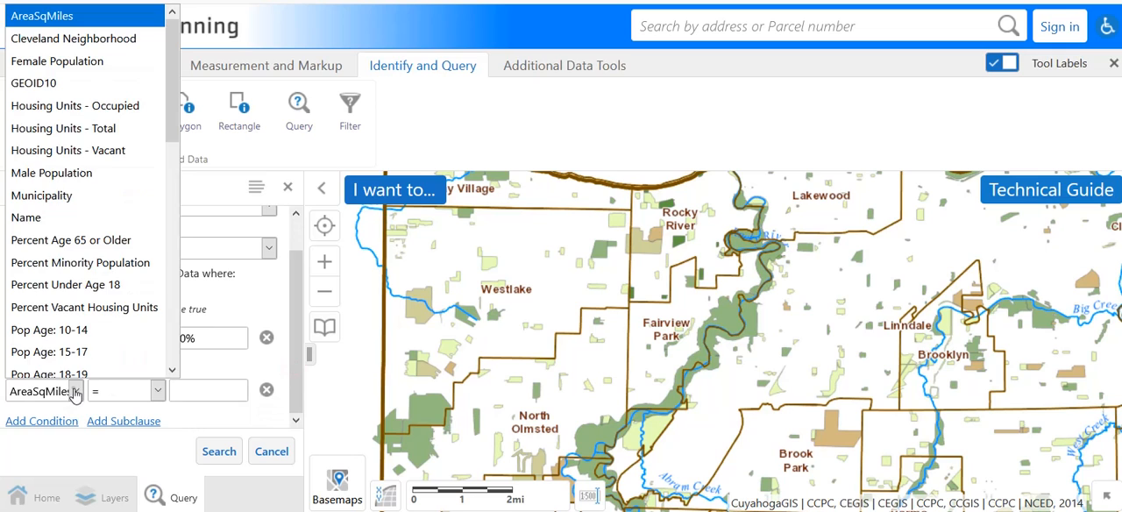
pyautogui.click(40, 194)
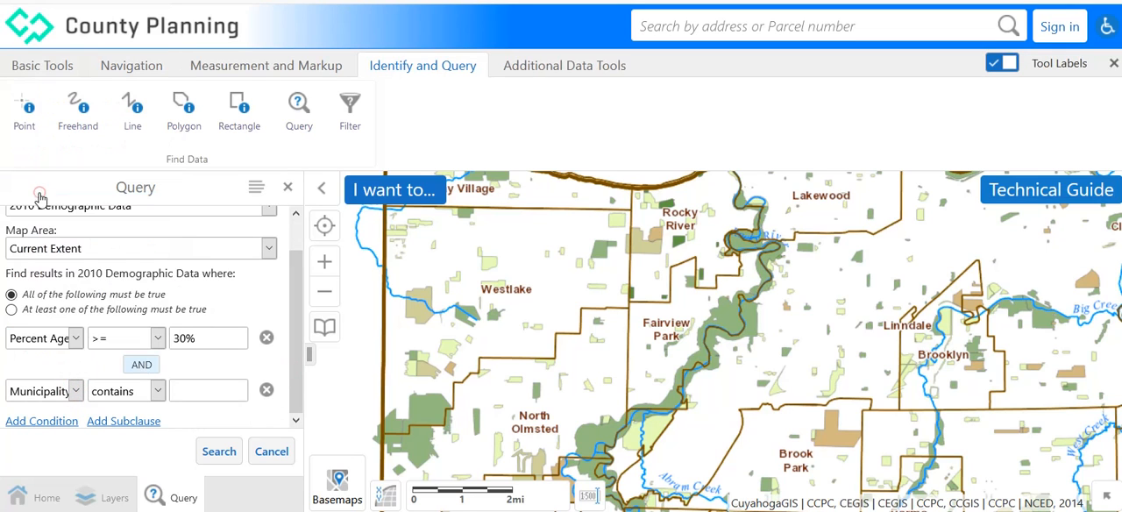
pyautogui.click(209, 388)
pyautogui.write('fai')
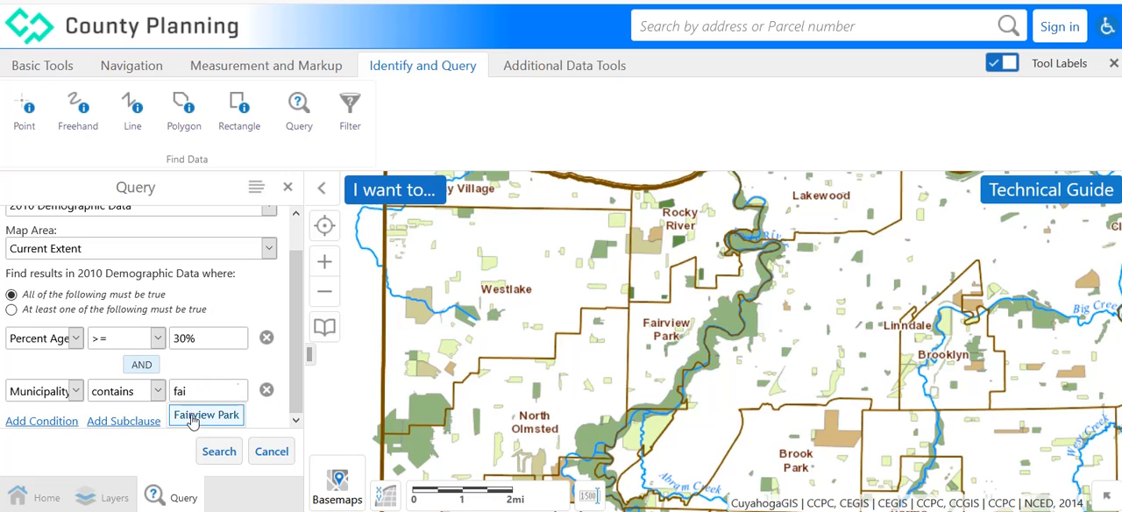
pyautogui.click(193, 417)
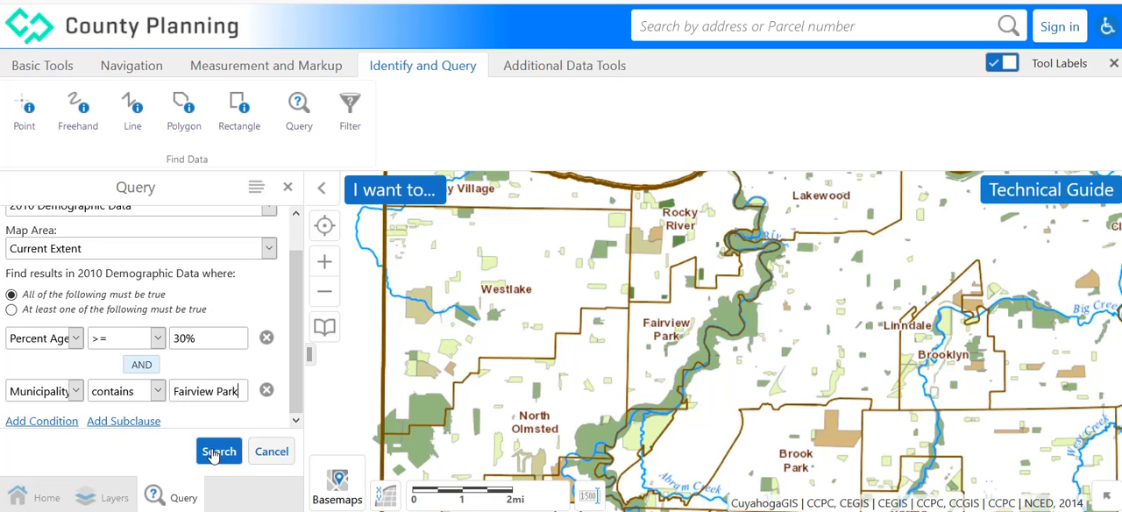
pyautogui.click(213, 453)
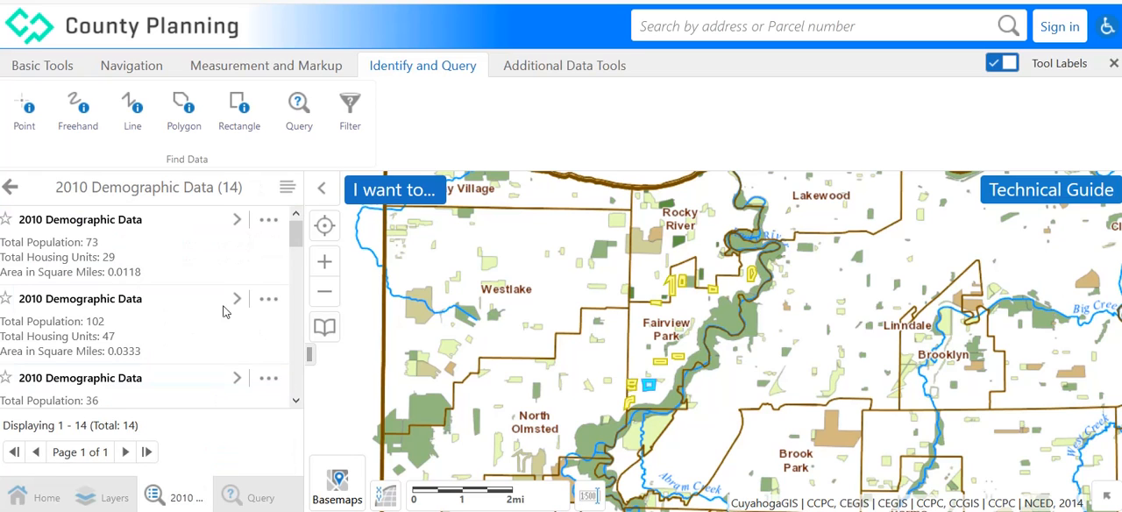